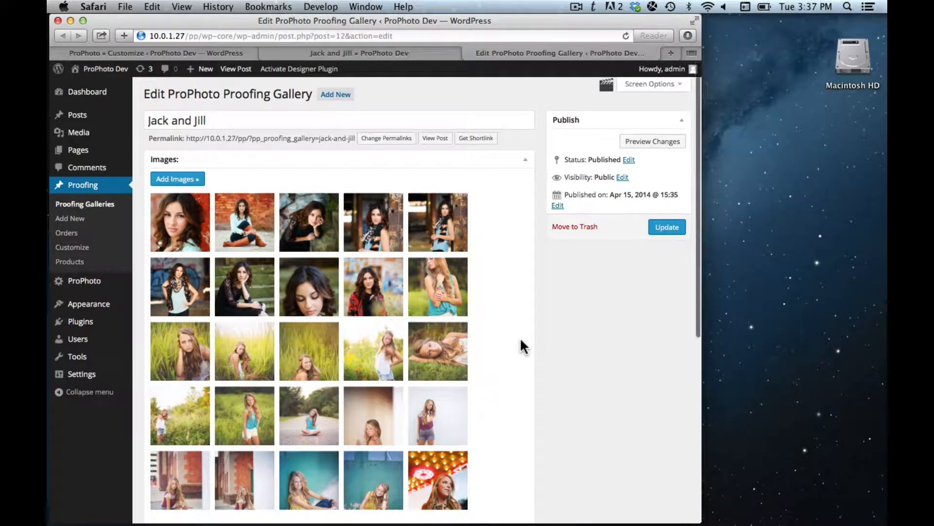
Step: Set the Jack and Jill gallery's payment option to "no products, ordering, or payment" and update the gallery
{"action": "scroll", "coordinate": [521, 340], "scroll_direction": "down", "scroll_amount": 5}
{"action": "scroll", "coordinate": [522, 345], "scroll_direction": "down", "scroll_amount": 8}
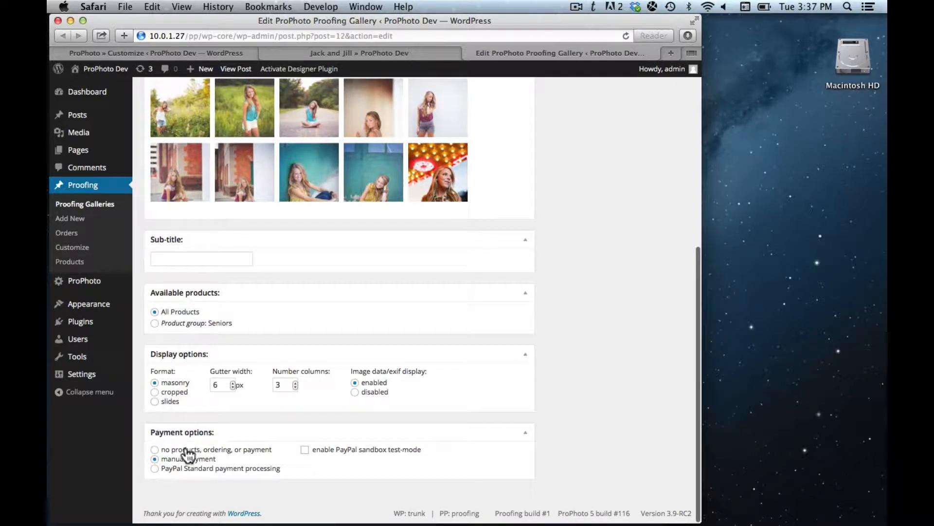
{"action": "left_click", "coordinate": [154, 449]}
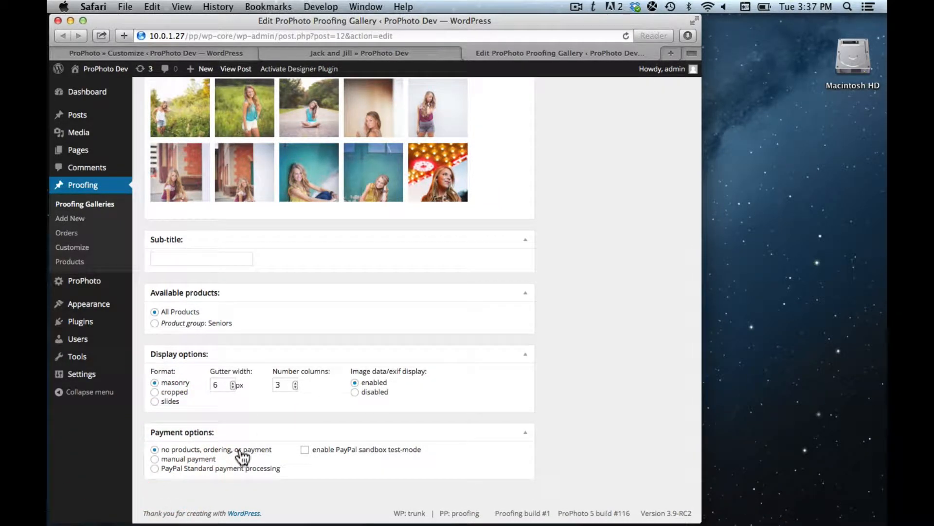
{"action": "scroll", "coordinate": [317, 433], "scroll_direction": "up", "scroll_amount": 13}
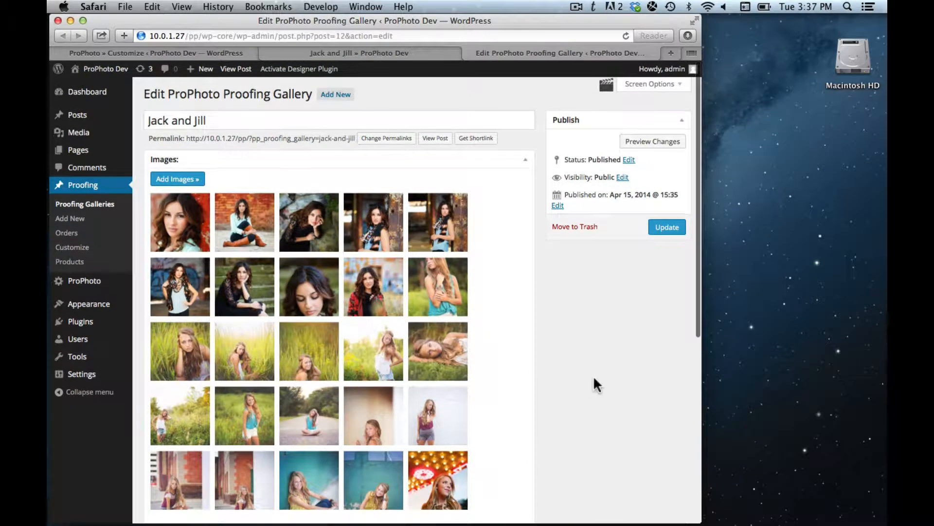
{"action": "left_click", "coordinate": [665, 231]}
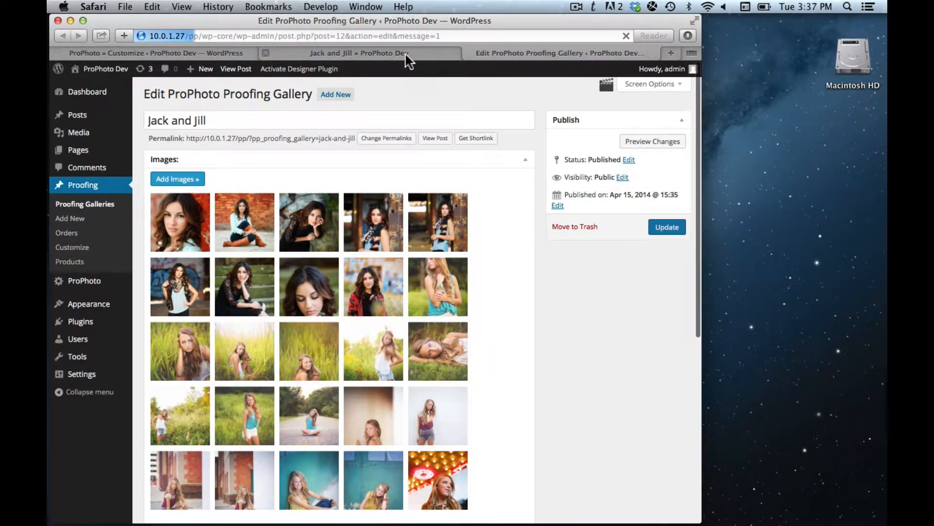
Step: Reload the live Jack and Jill gallery page and open the photo of the seated woman by the brick wall enlarged
{"action": "left_click", "coordinate": [406, 54]}
{"action": "key", "text": "super+l"}
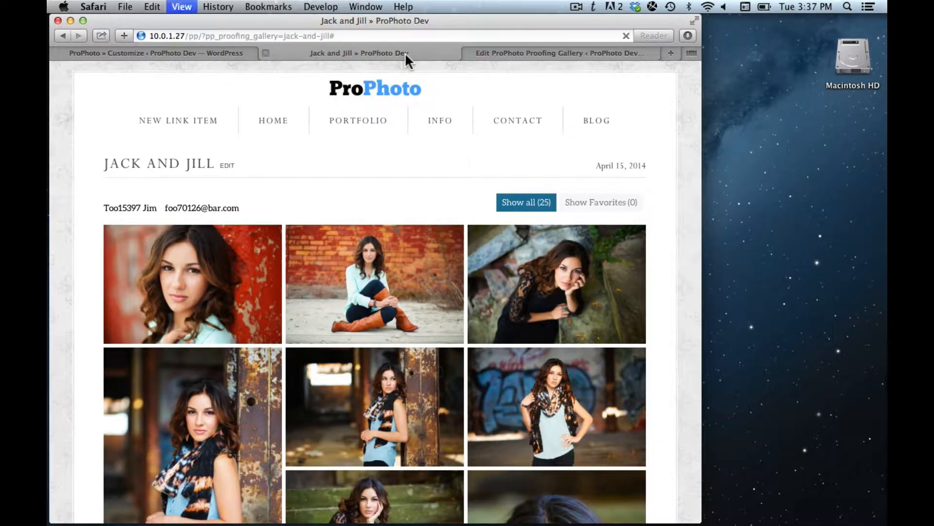
{"action": "key", "text": "Return"}
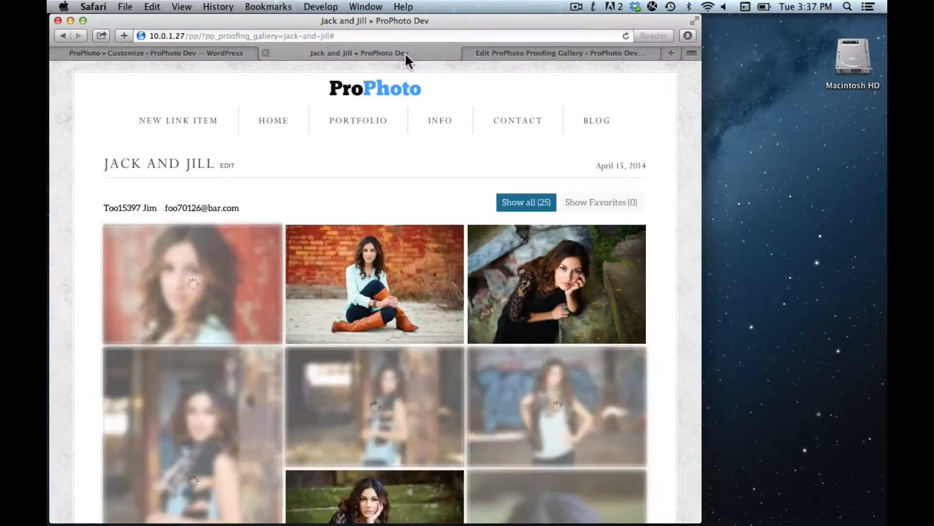
{"action": "mouse_move", "coordinate": [304, 337]}
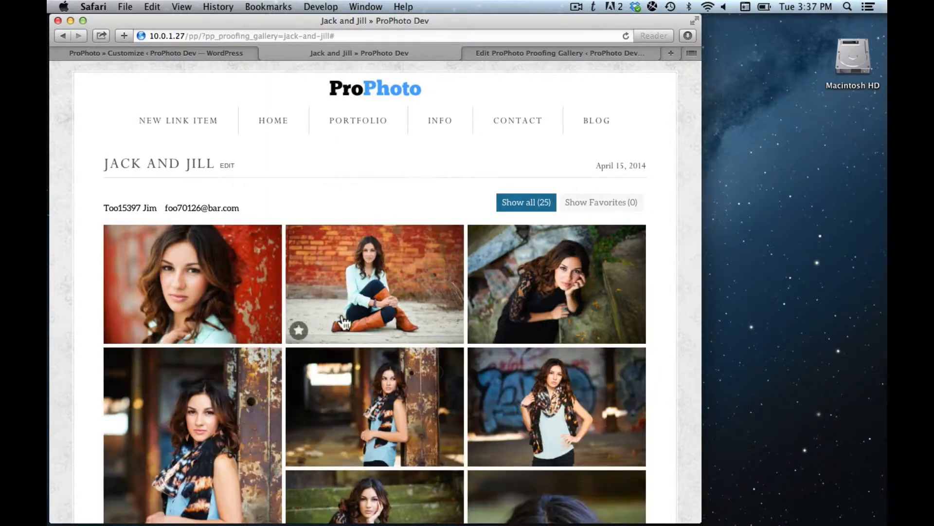
{"action": "left_click", "coordinate": [339, 292]}
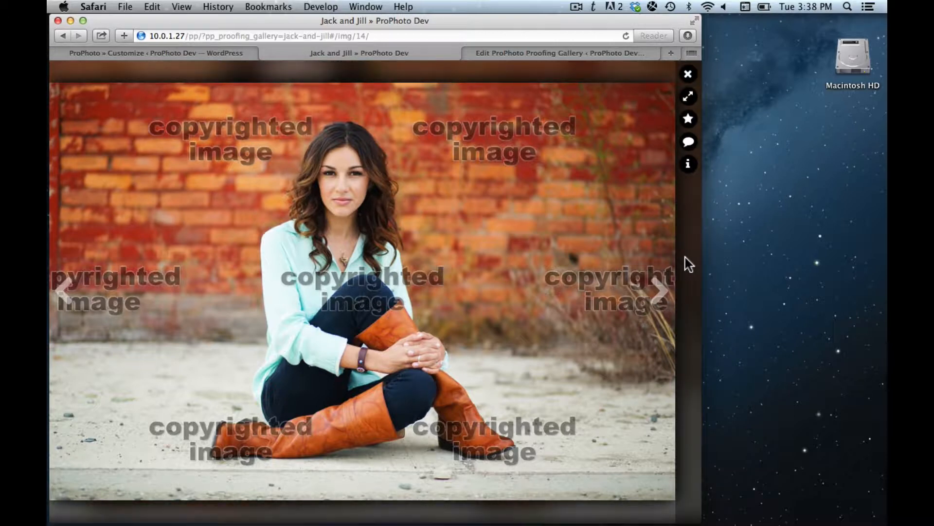
Step: Set the Jack and Jill gallery's payment option to manual payment and update the gallery
{"action": "left_click", "coordinate": [228, 54]}
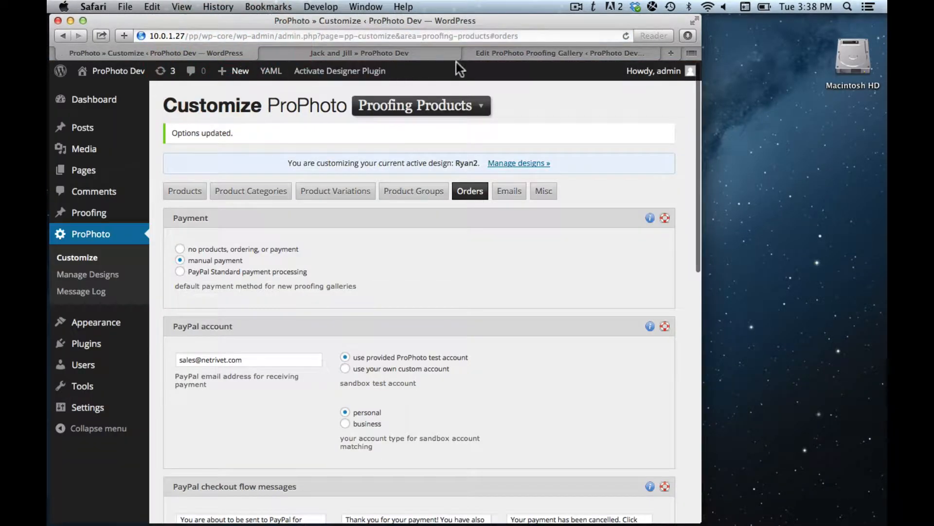
{"action": "left_click", "coordinate": [532, 52]}
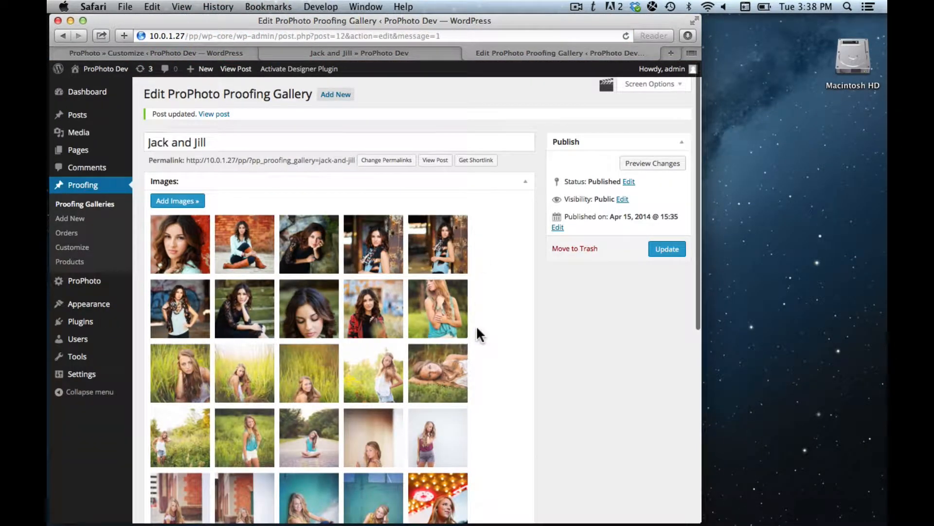
{"action": "scroll", "coordinate": [485, 293], "scroll_direction": "down", "scroll_amount": 10}
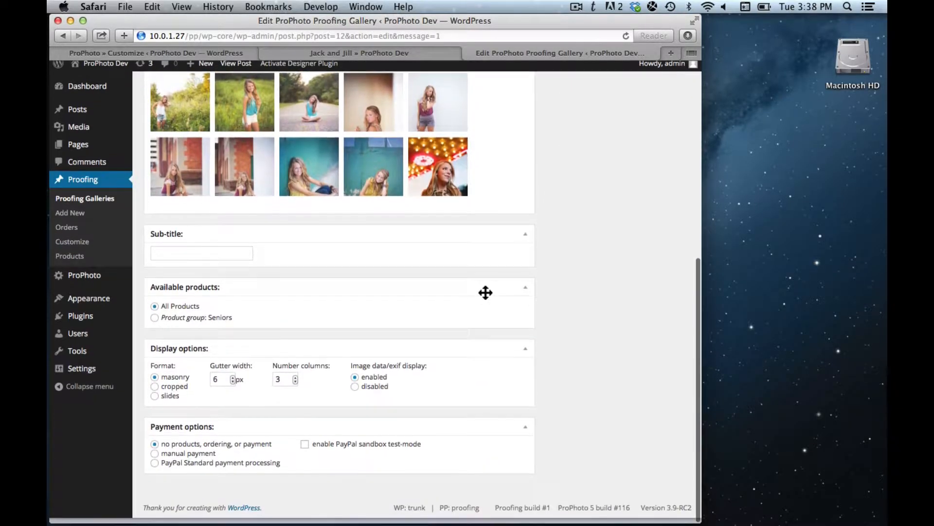
{"action": "left_click", "coordinate": [156, 458]}
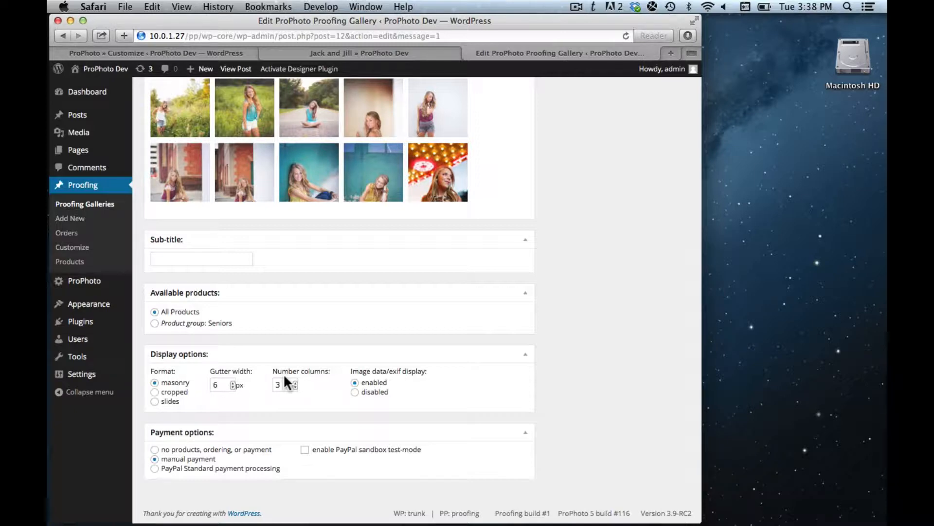
{"action": "scroll", "coordinate": [334, 395], "scroll_direction": "up", "scroll_amount": 2}
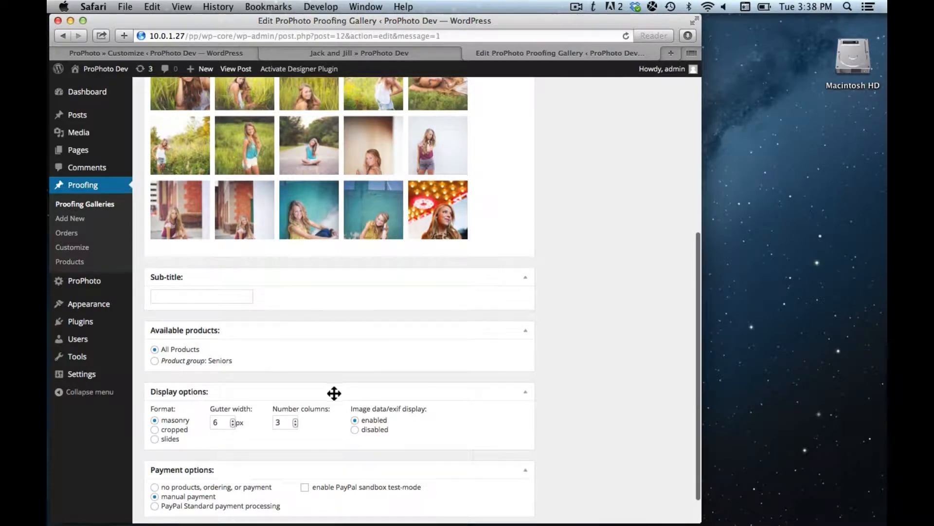
{"action": "scroll", "coordinate": [333, 391], "scroll_direction": "down", "scroll_amount": 2}
{"action": "scroll", "coordinate": [333, 390], "scroll_direction": "up", "scroll_amount": 10}
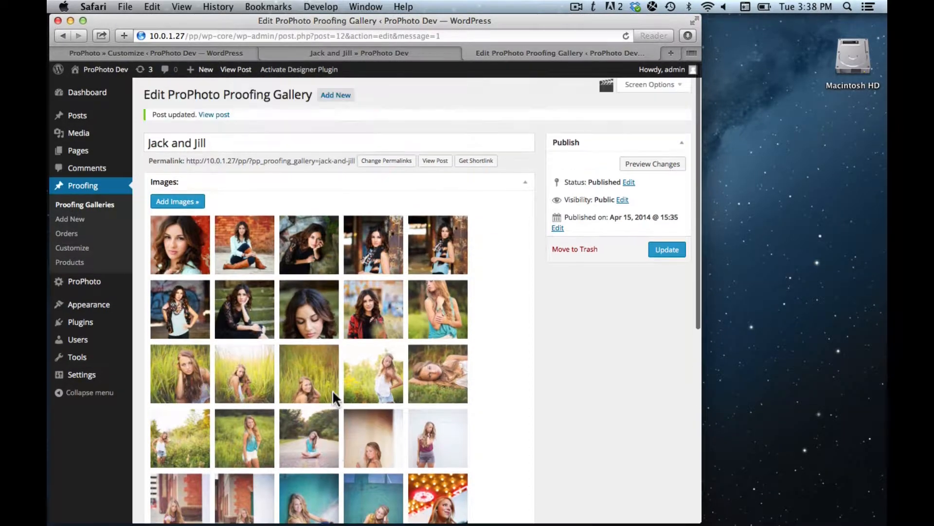
{"action": "scroll", "coordinate": [332, 390], "scroll_direction": "down", "scroll_amount": 10}
{"action": "scroll", "coordinate": [332, 390], "scroll_direction": "up", "scroll_amount": 10}
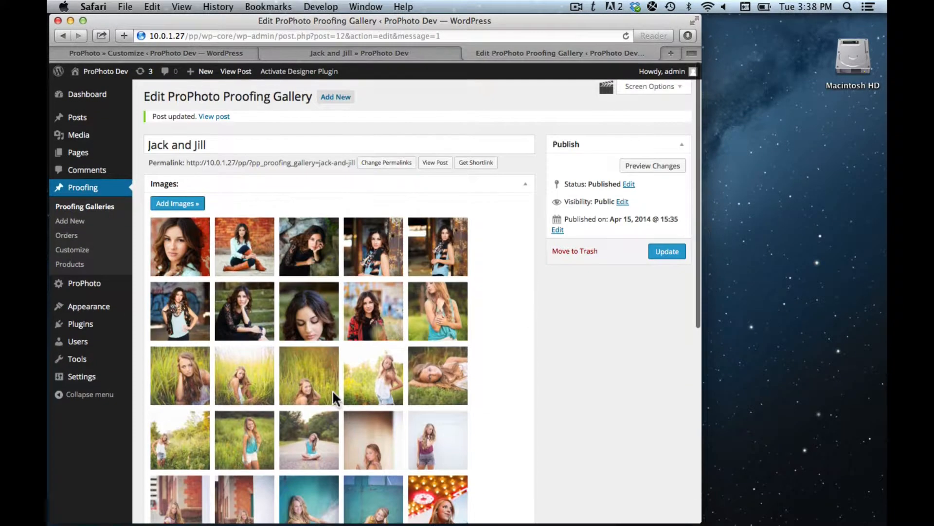
{"action": "left_click", "coordinate": [665, 252]}
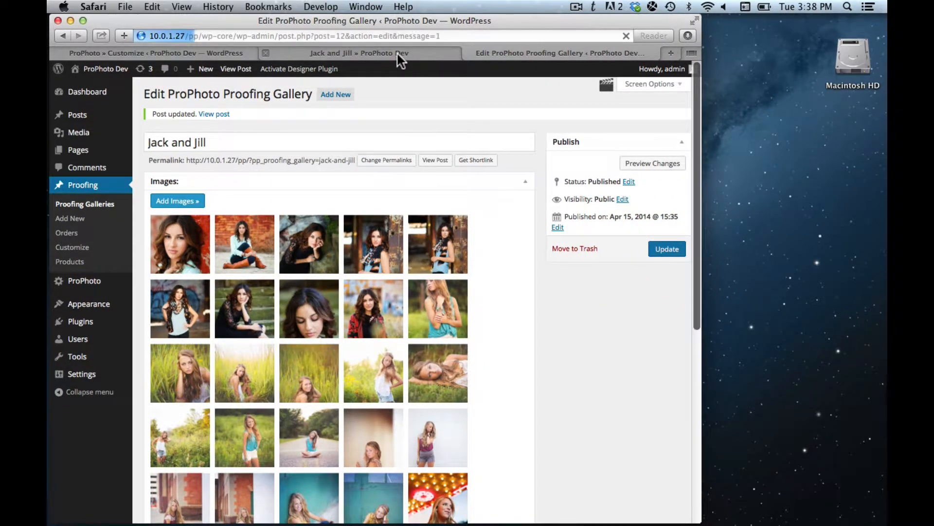
Step: Reload the live gallery and add the brick-wall photo to the cart as an 8x10
{"action": "left_click", "coordinate": [397, 53]}
{"action": "key", "text": "super+r"}
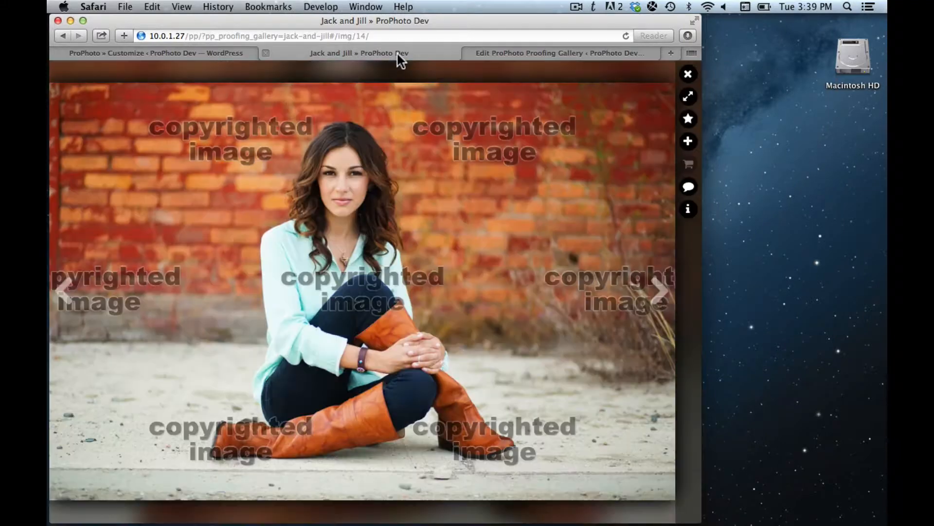
{"action": "left_click", "coordinate": [689, 142]}
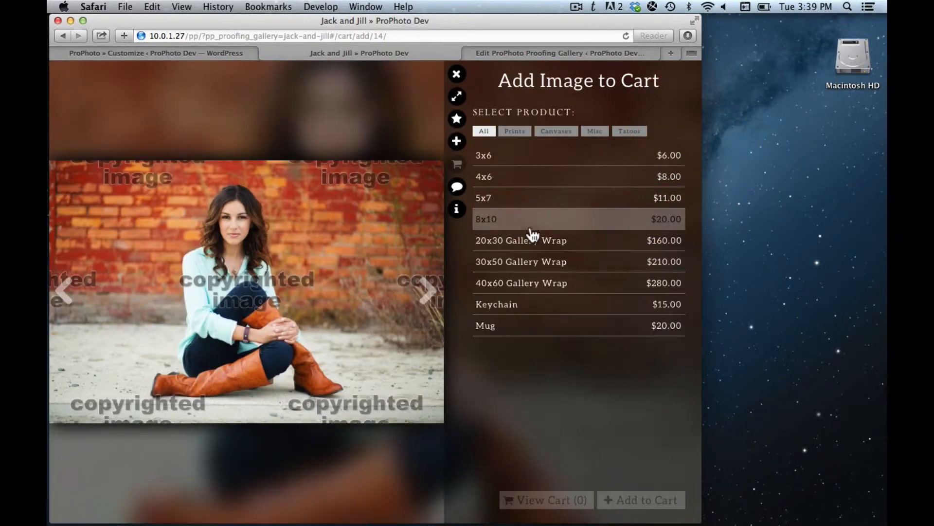
{"action": "left_click", "coordinate": [532, 221]}
{"action": "left_click", "coordinate": [642, 501]}
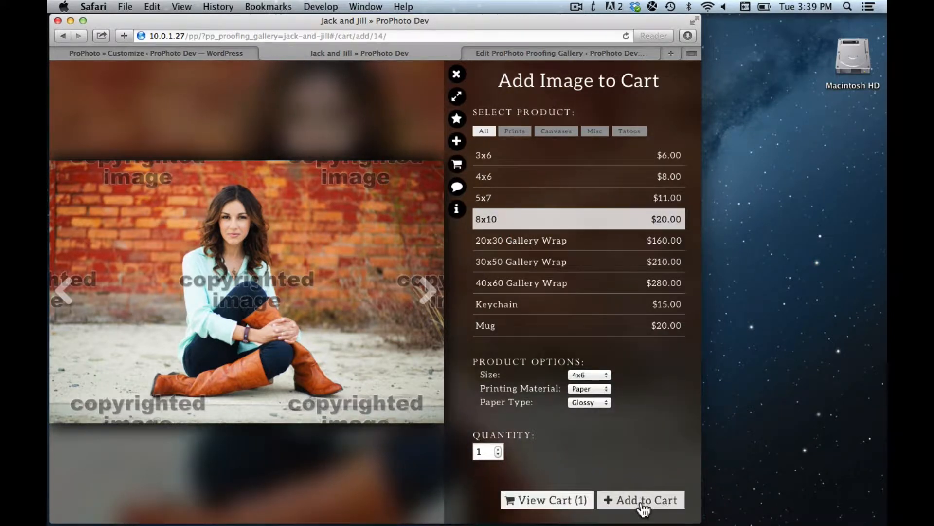
Step: Check out the cart and submit the order with the prefilled shipping address
{"action": "left_click", "coordinate": [559, 500]}
{"action": "left_click", "coordinate": [486, 443]}
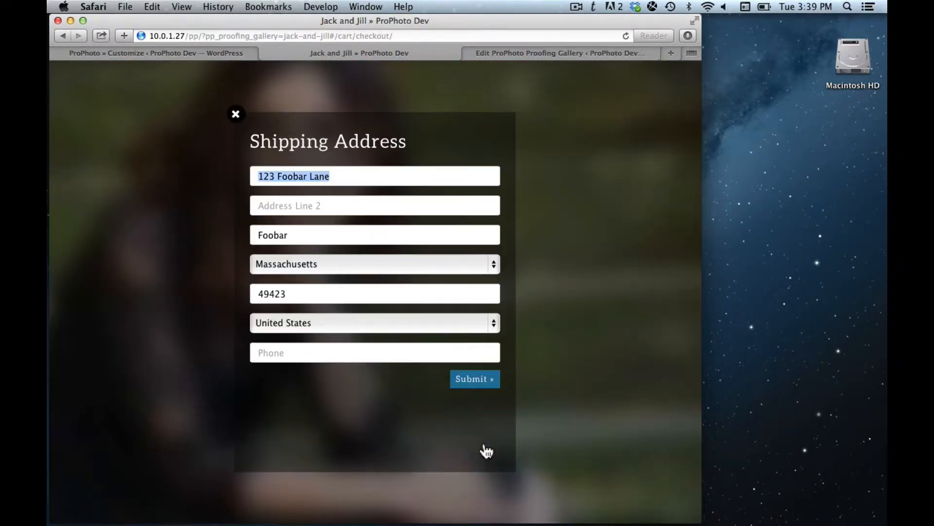
{"action": "left_click", "coordinate": [470, 387]}
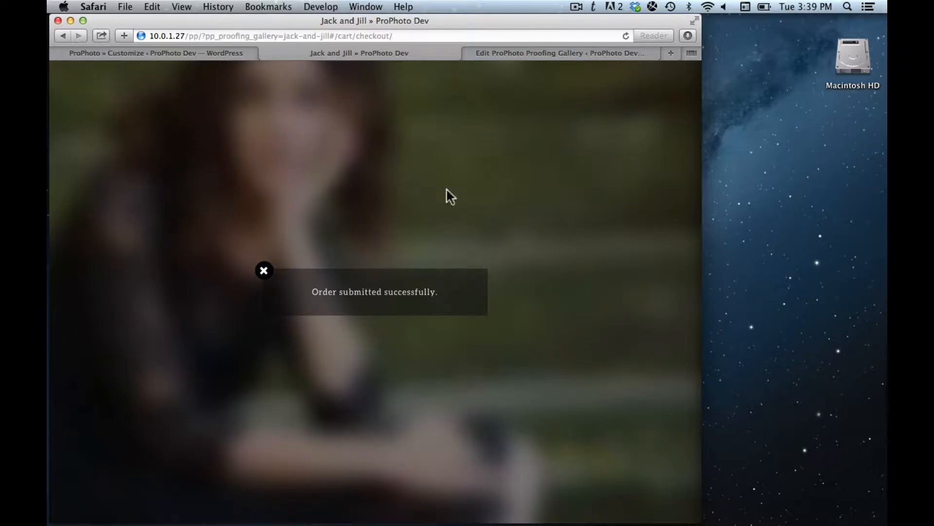
Step: Open the admin's proofing orders and expand the cart contents of the newest order
{"action": "left_click", "coordinate": [216, 55]}
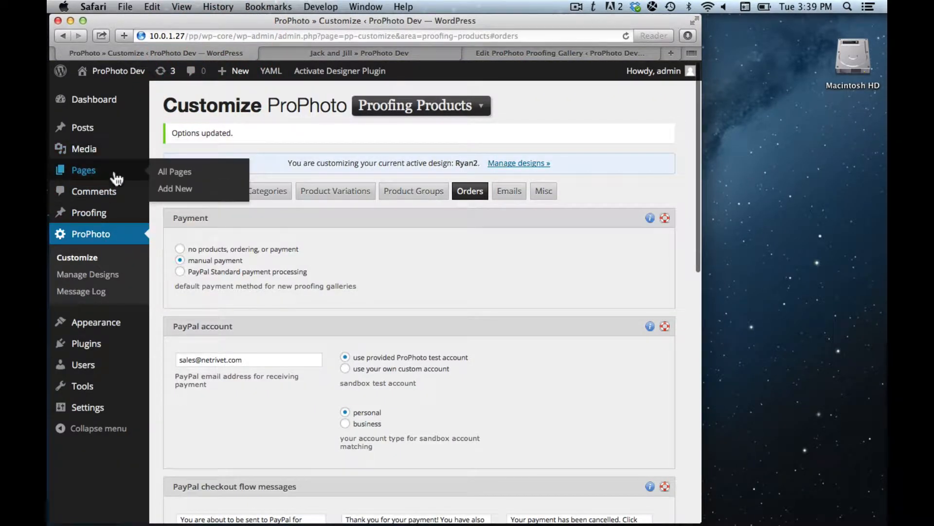
{"action": "mouse_move", "coordinate": [119, 180]}
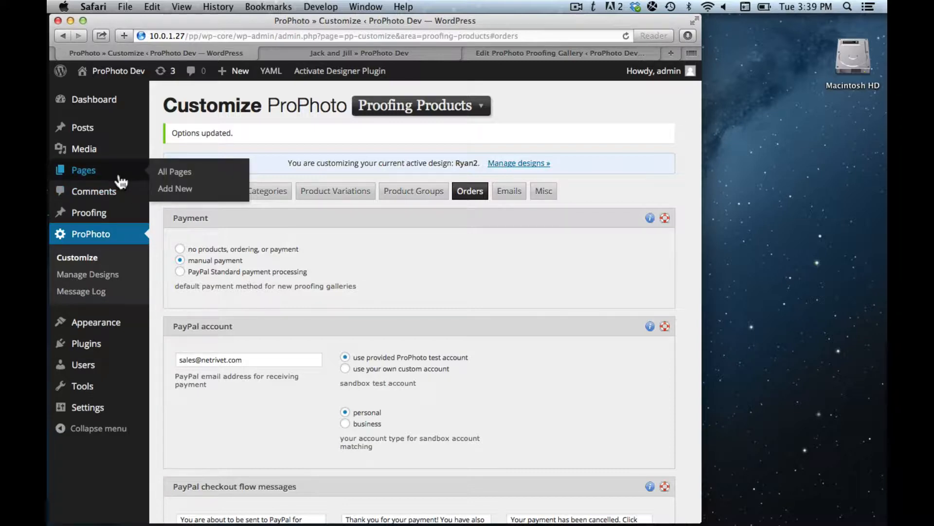
{"action": "mouse_move", "coordinate": [73, 217]}
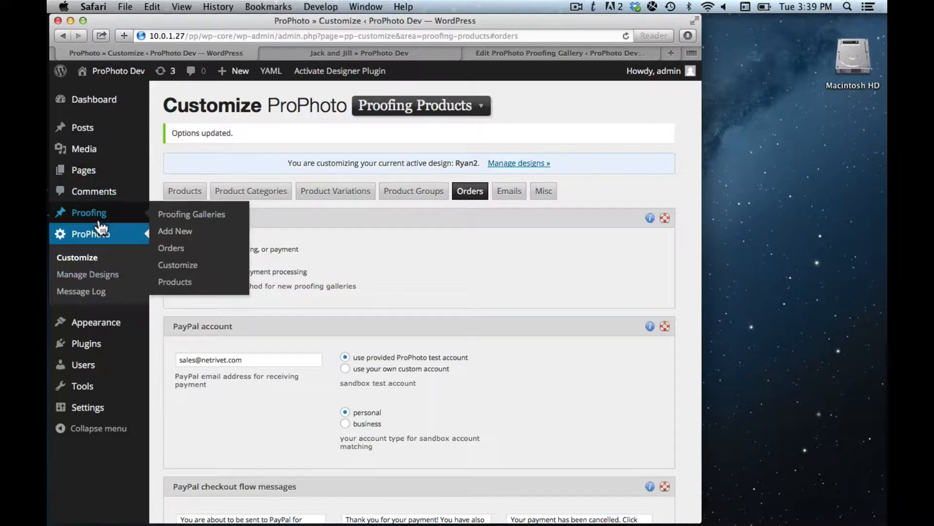
{"action": "left_click", "coordinate": [191, 246]}
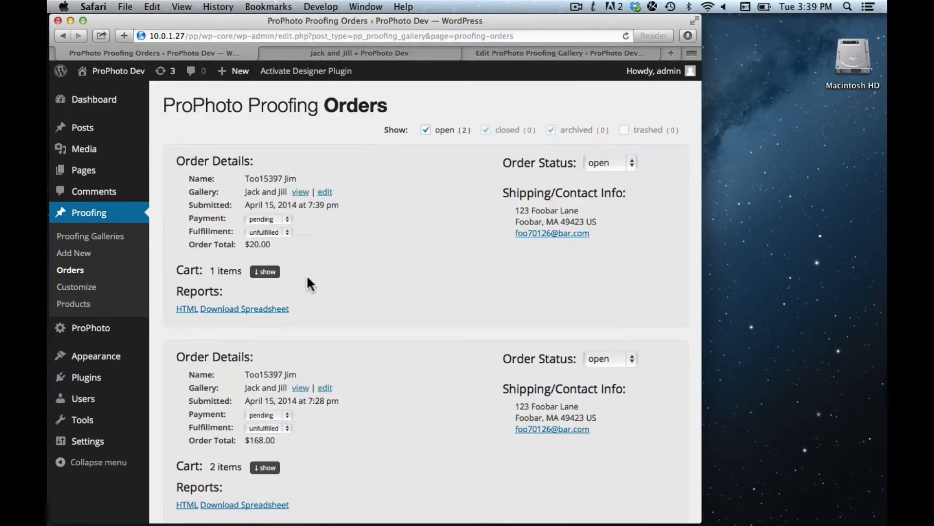
{"action": "left_click", "coordinate": [273, 274]}
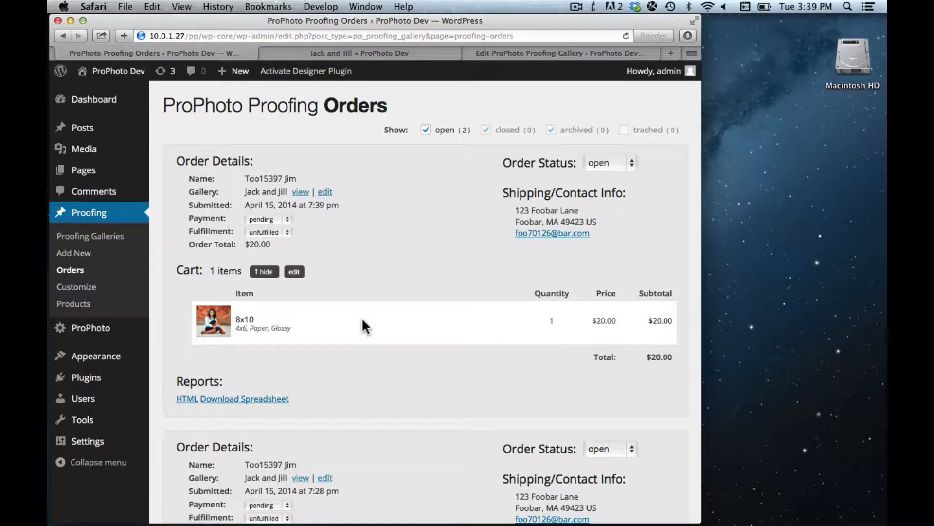
Step: Set the newest order's payment status to paid and collapse its cart contents
{"action": "left_click", "coordinate": [269, 217]}
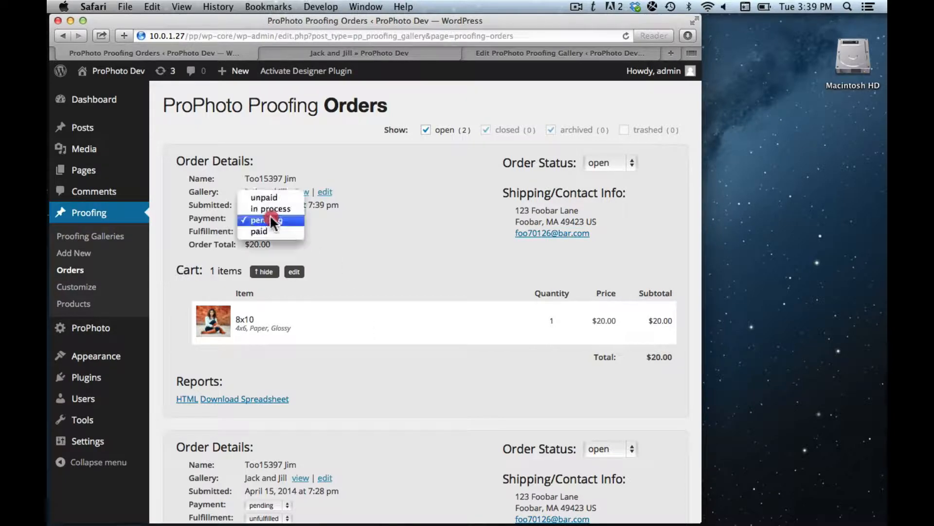
{"action": "left_click", "coordinate": [325, 222]}
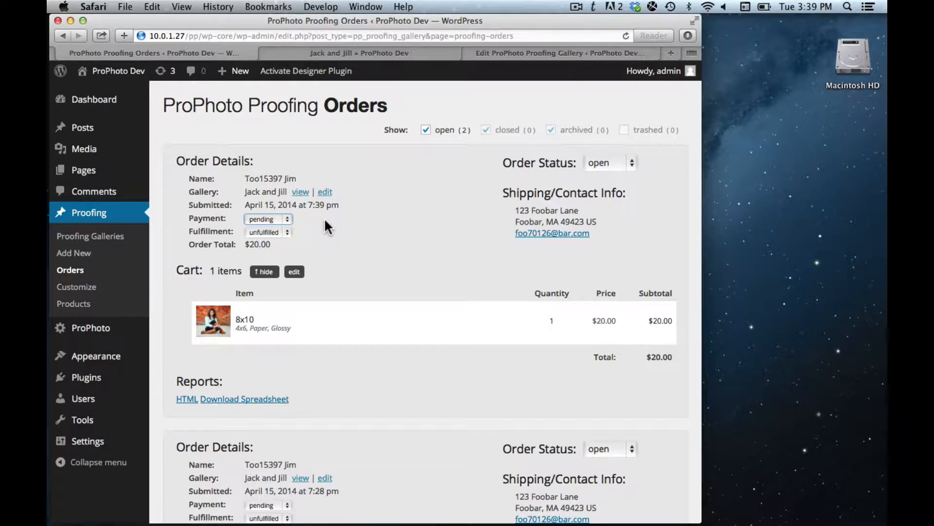
{"action": "left_click", "coordinate": [282, 219]}
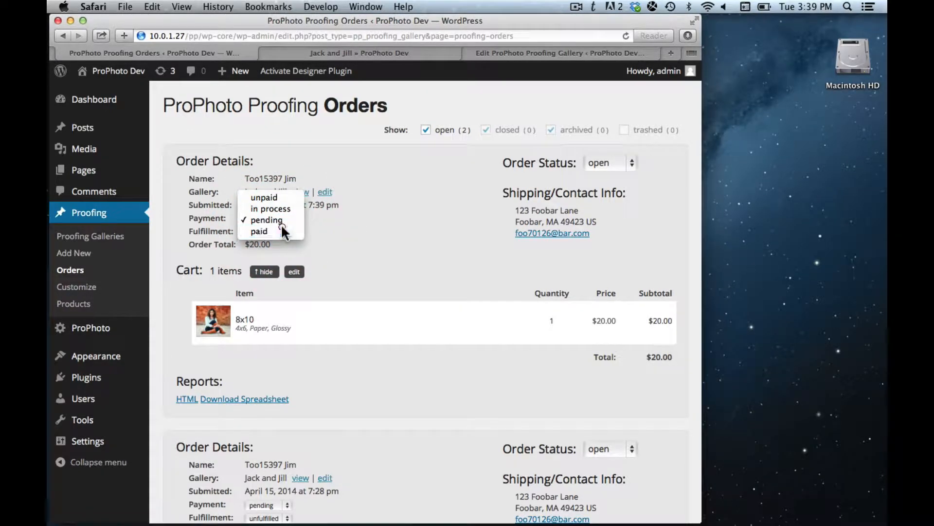
{"action": "left_click", "coordinate": [265, 231]}
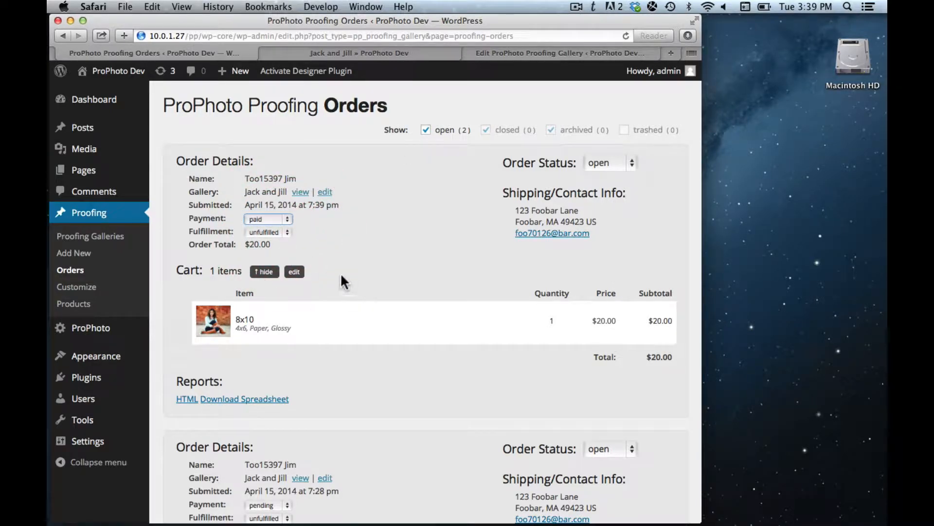
{"action": "left_click", "coordinate": [267, 275]}
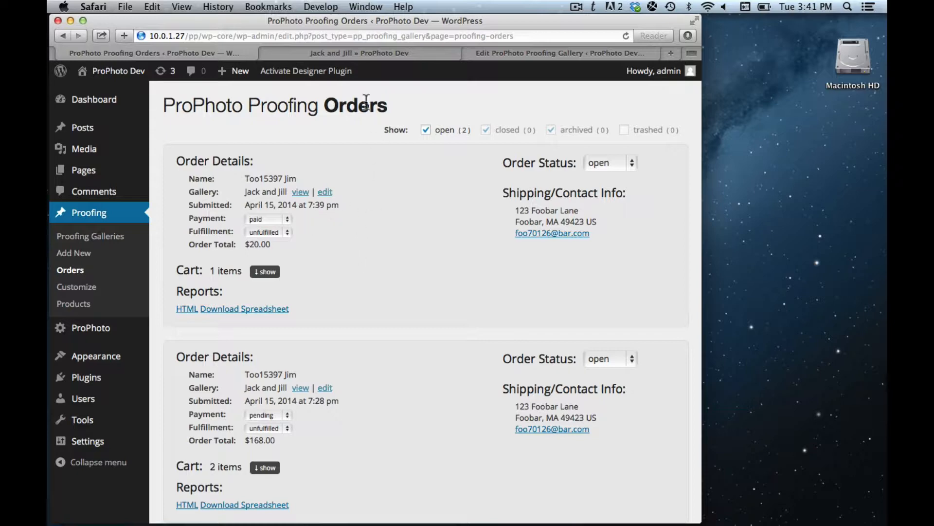
Step: Set the Jack and Jill gallery's payment option to PayPal Standard payment processing and update the gallery
{"action": "left_click", "coordinate": [515, 53]}
{"action": "scroll", "coordinate": [533, 258], "scroll_direction": "down", "scroll_amount": 6}
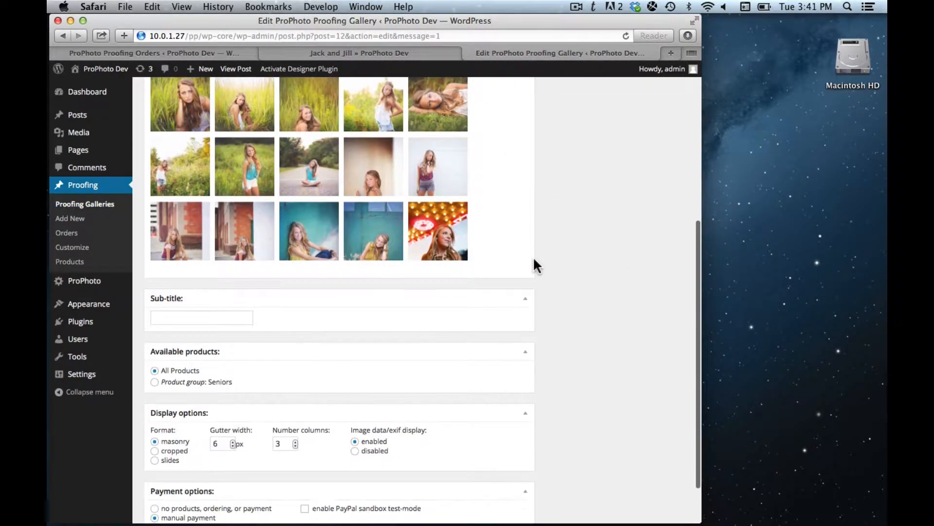
{"action": "scroll", "coordinate": [356, 350], "scroll_direction": "down", "scroll_amount": 2}
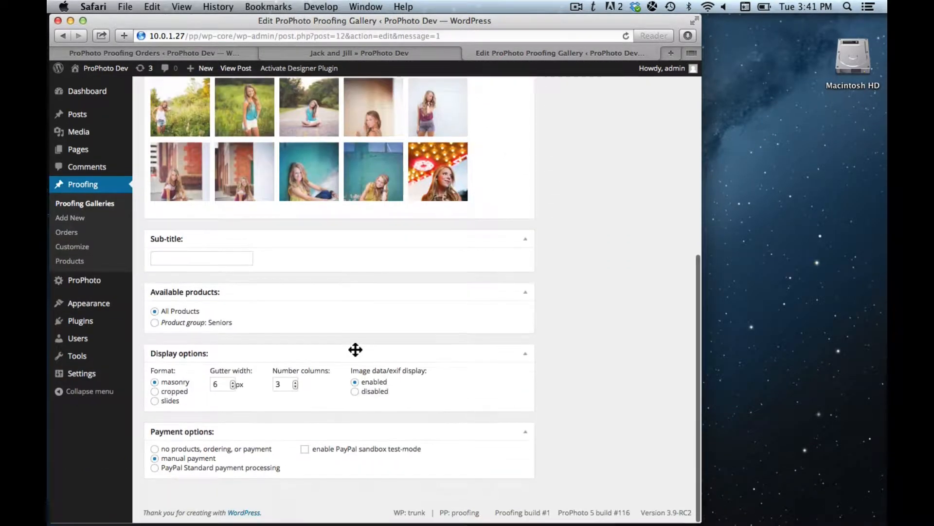
{"action": "left_click", "coordinate": [155, 469]}
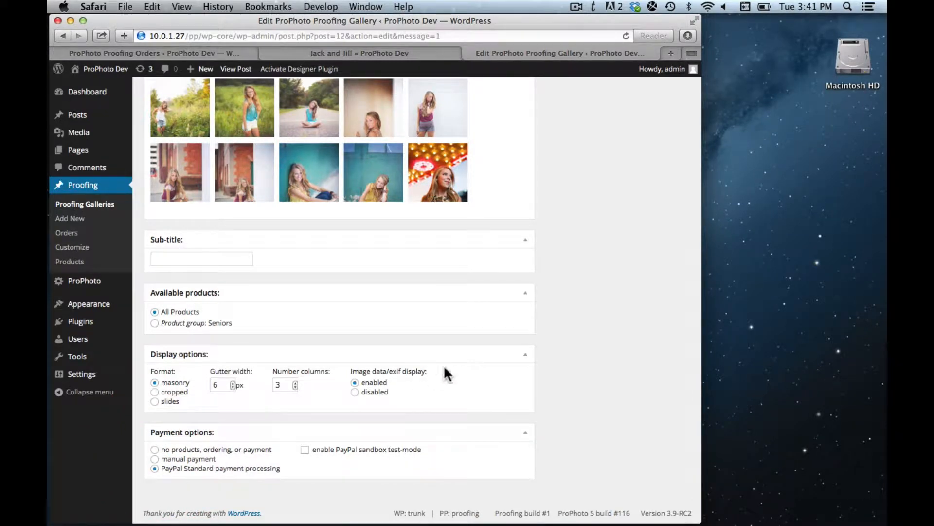
{"action": "scroll", "coordinate": [628, 315], "scroll_direction": "up", "scroll_amount": 5}
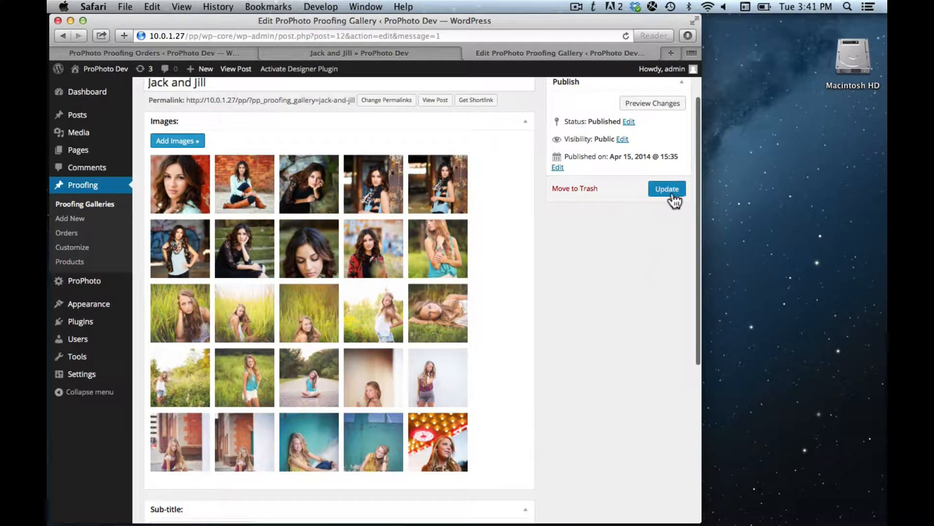
{"action": "left_click", "coordinate": [670, 191]}
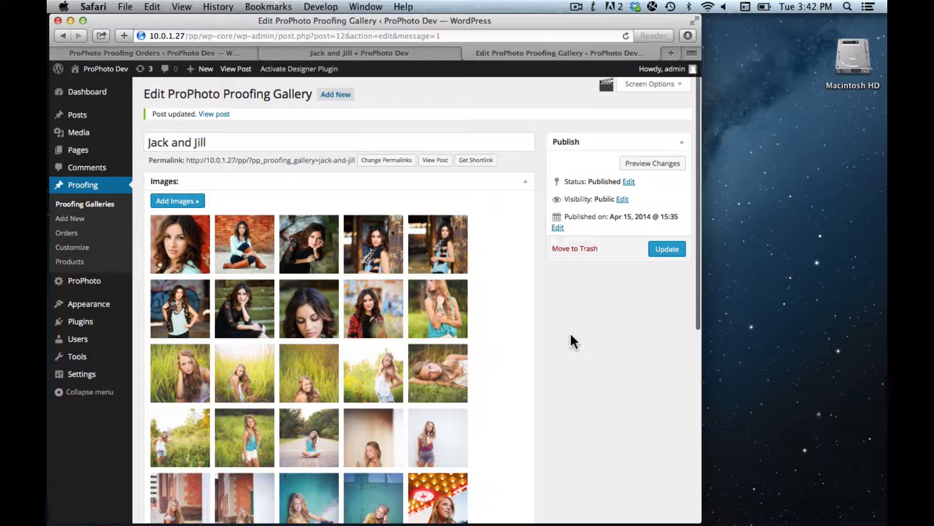
Step: Open the order settings of the proofing products, check the PayPal email address for receiving payment and save the options
{"action": "left_click", "coordinate": [184, 54]}
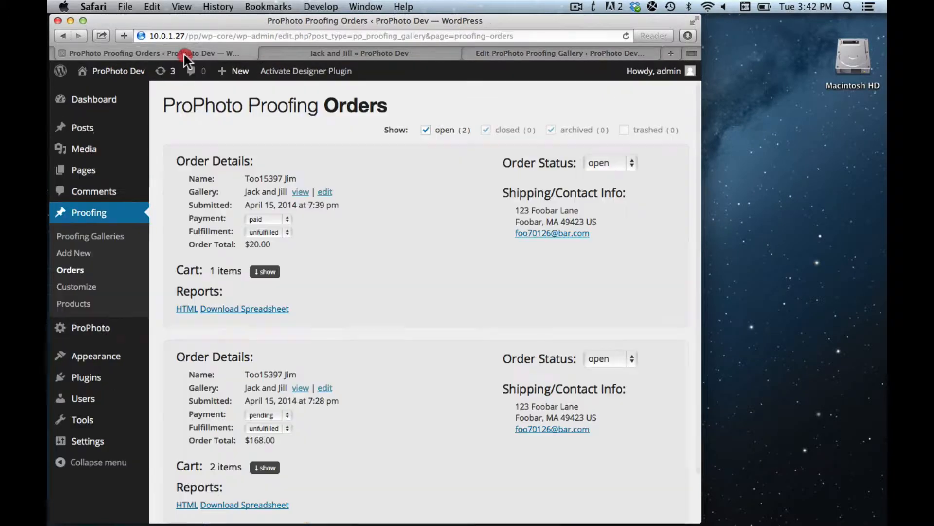
{"action": "left_click", "coordinate": [90, 313]}
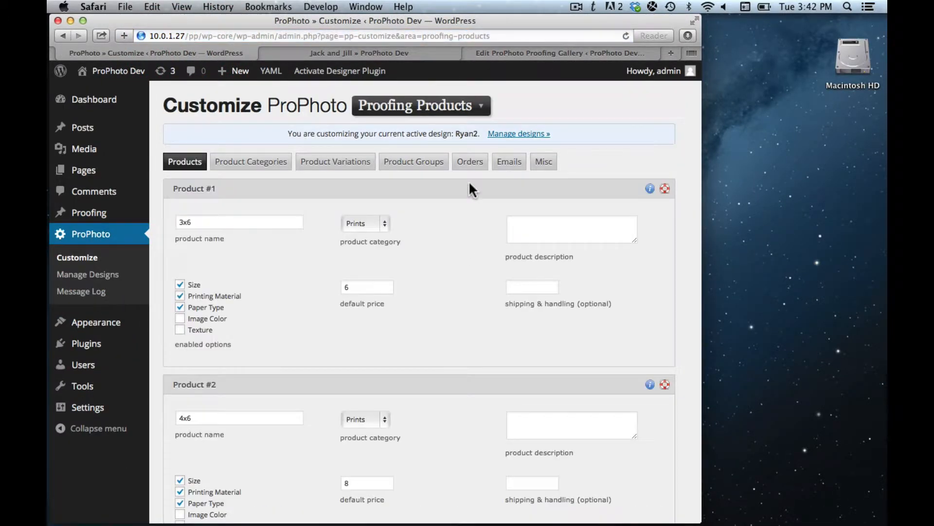
{"action": "left_click", "coordinate": [470, 163]}
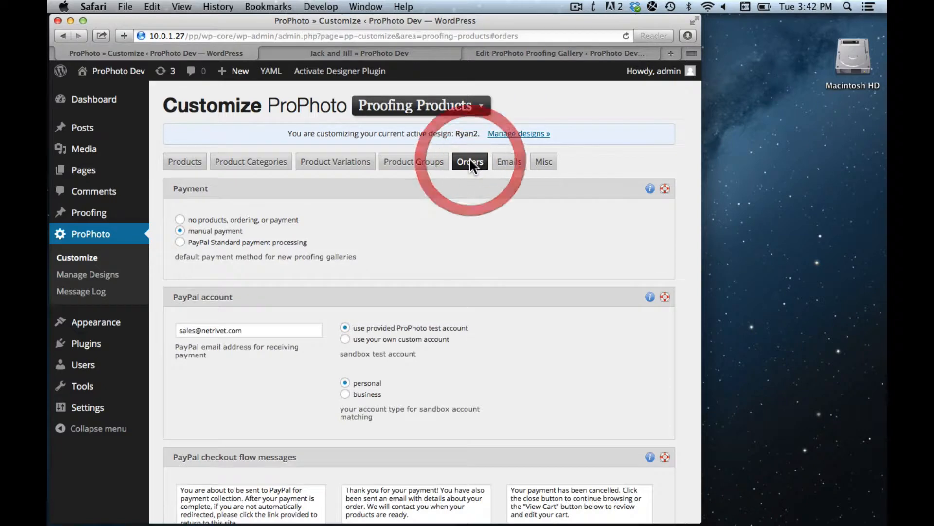
{"action": "double_click", "coordinate": [256, 332]}
{"action": "left_click", "coordinate": [256, 331]}
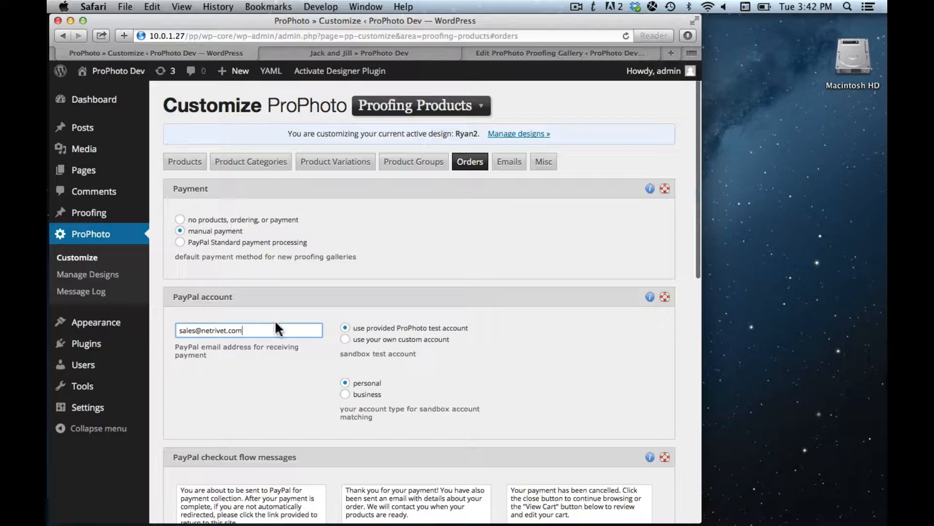
{"action": "scroll", "coordinate": [275, 329], "scroll_direction": "down", "scroll_amount": 15}
{"action": "left_click", "coordinate": [204, 456]}
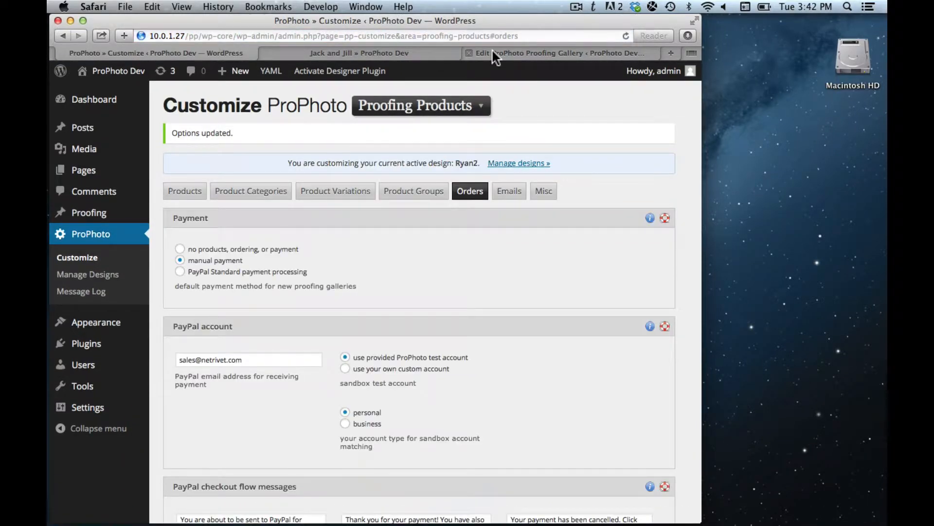
Step: Reload the live Jack and Jill gallery and add the photo in the black lace dress to the cart as a 20x30 Gallery Wrap
{"action": "left_click", "coordinate": [493, 53]}
{"action": "left_click", "coordinate": [426, 53]}
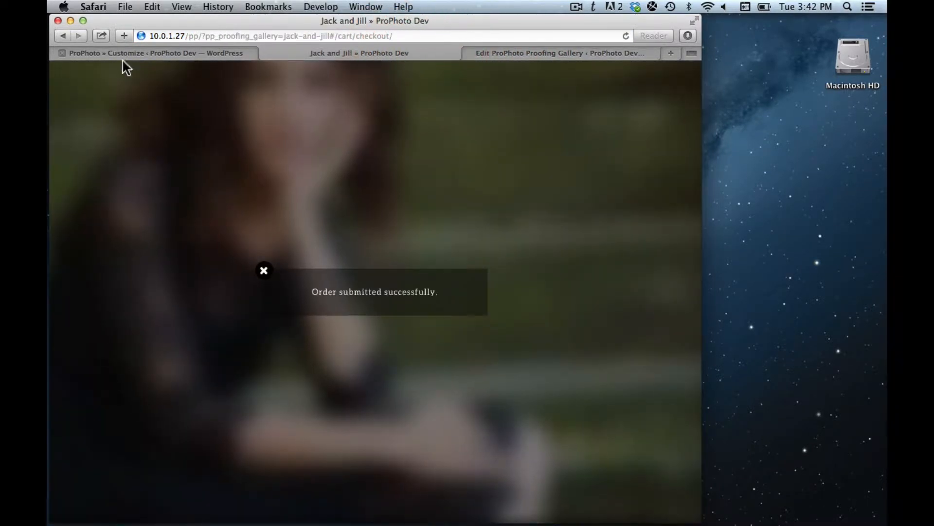
{"action": "left_click", "coordinate": [264, 270]}
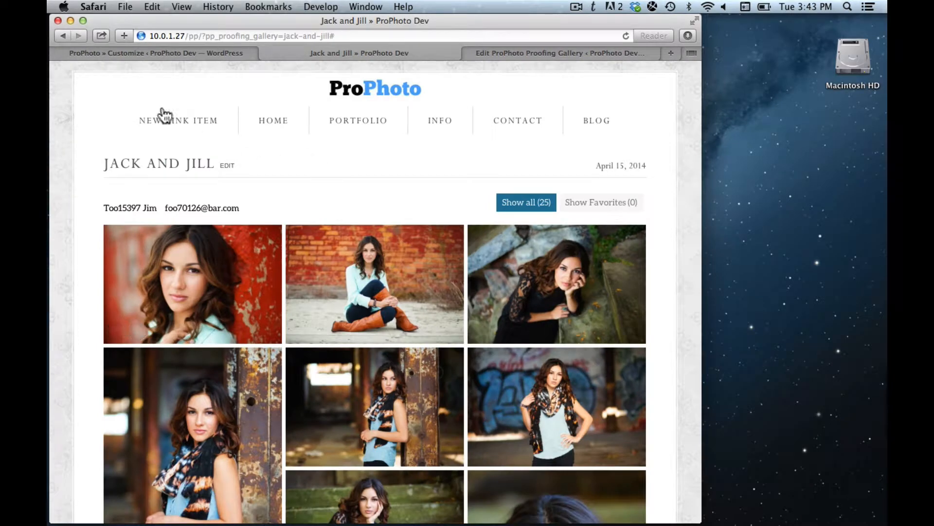
{"action": "left_click", "coordinate": [625, 34]}
{"action": "left_click", "coordinate": [485, 330]}
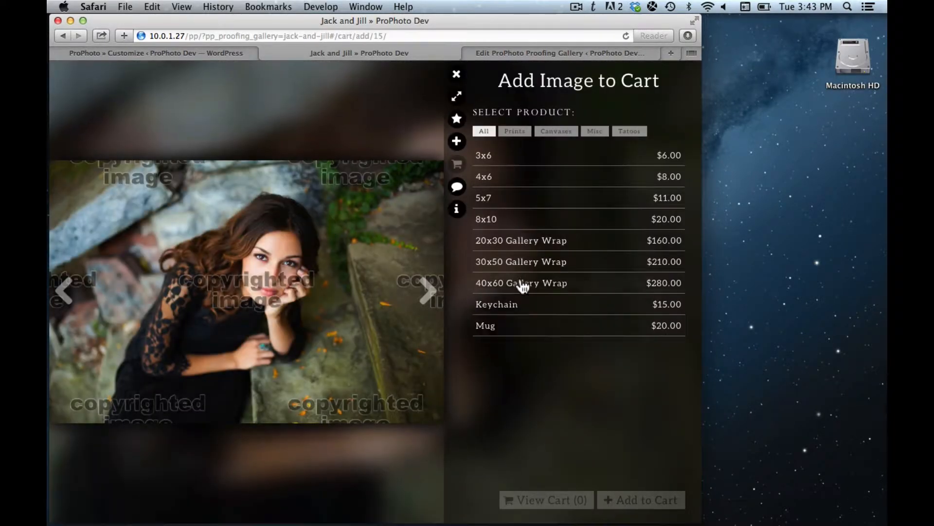
{"action": "left_click", "coordinate": [526, 244]}
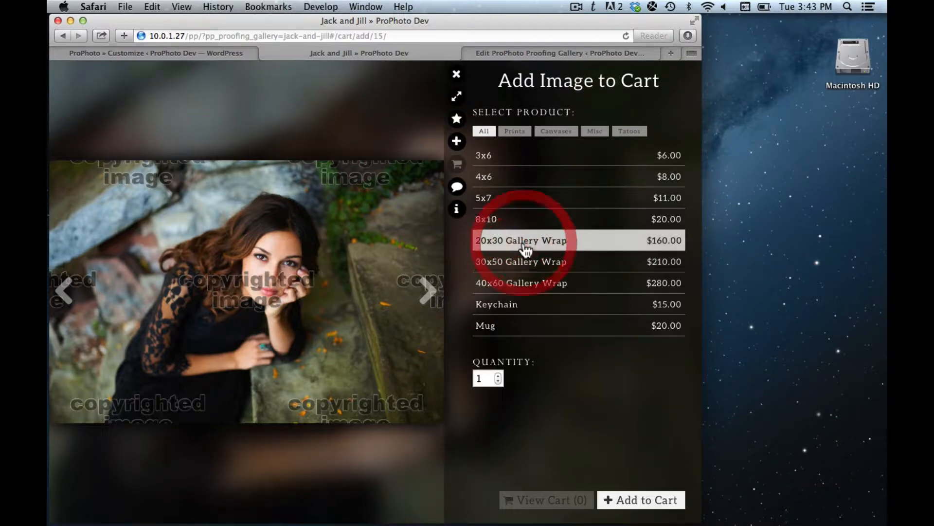
{"action": "left_click", "coordinate": [628, 509]}
Step: Add the next photo, with the patterned scarf, to the cart as a glossy paper 4x6
{"action": "left_click", "coordinate": [431, 301]}
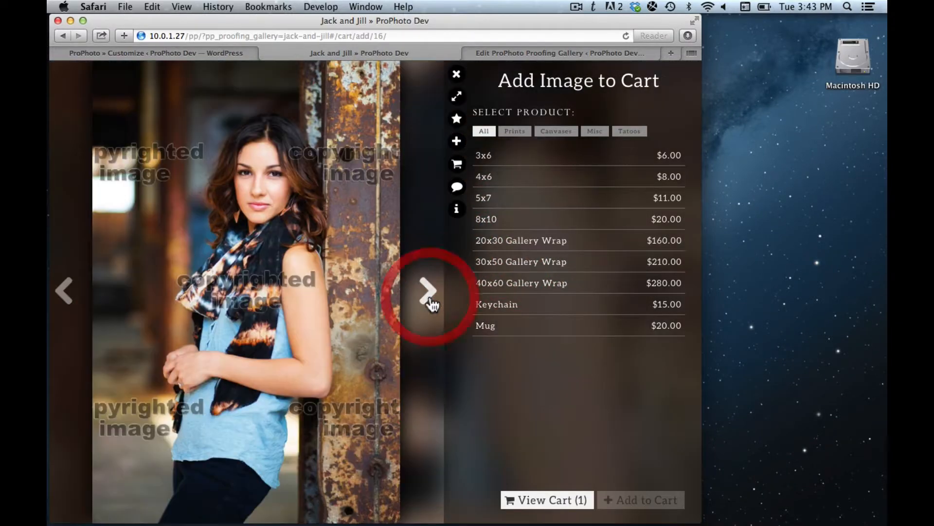
{"action": "left_click", "coordinate": [522, 180]}
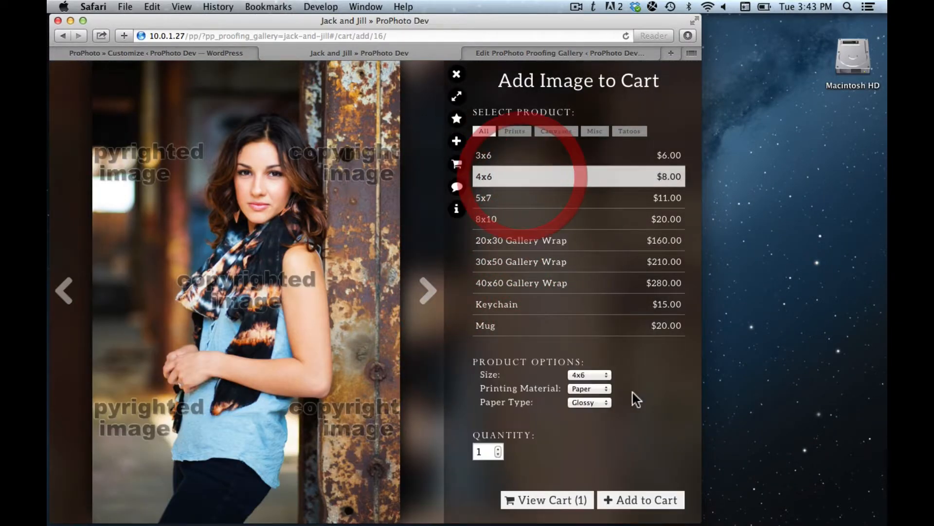
{"action": "left_click", "coordinate": [632, 500]}
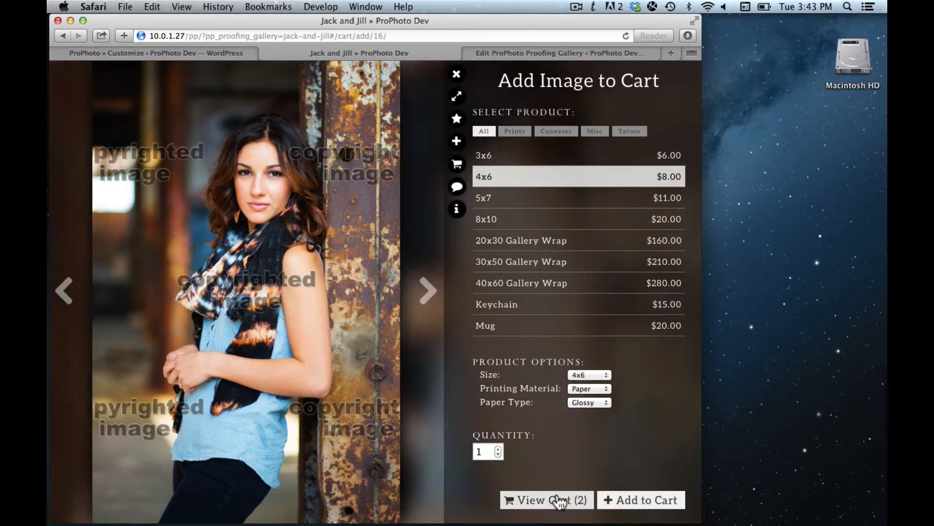
Step: Complete the order from the cart with the prefilled shipping address and continue to PayPal
{"action": "left_click", "coordinate": [559, 502]}
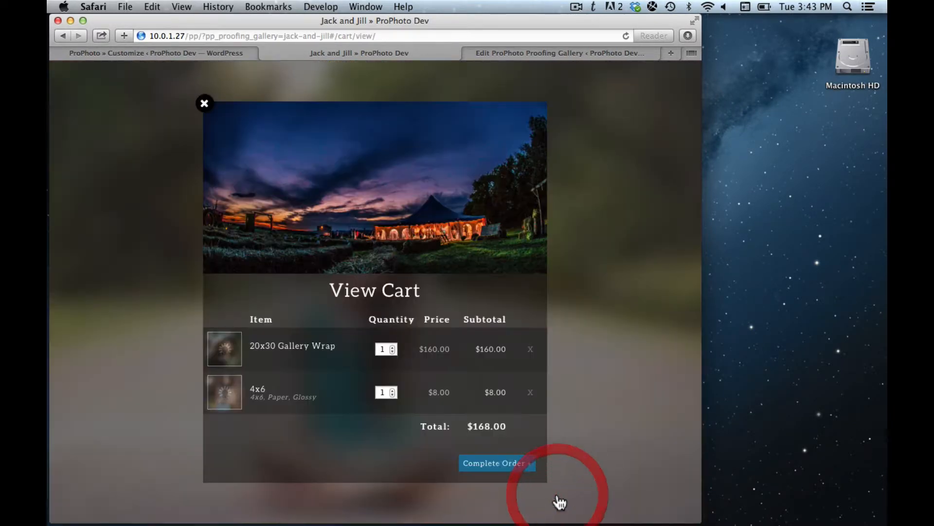
{"action": "left_click", "coordinate": [507, 467]}
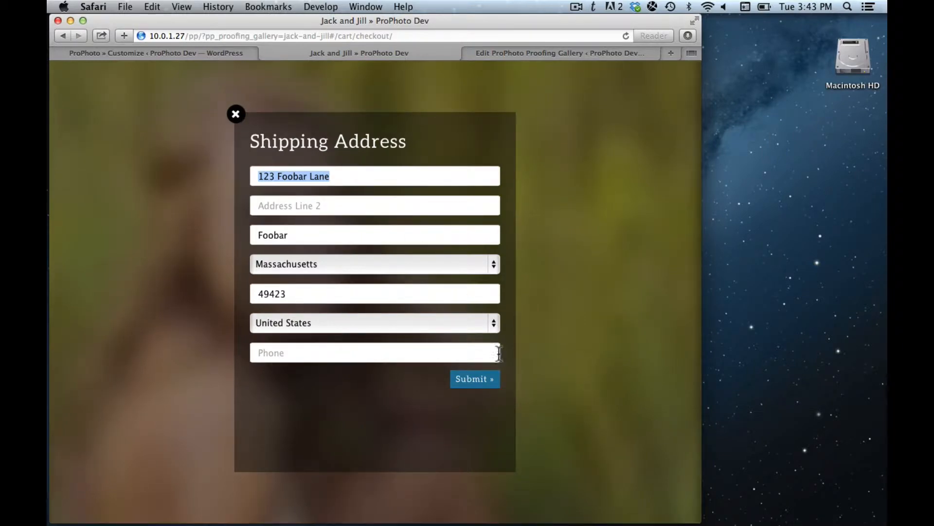
{"action": "left_click", "coordinate": [476, 387]}
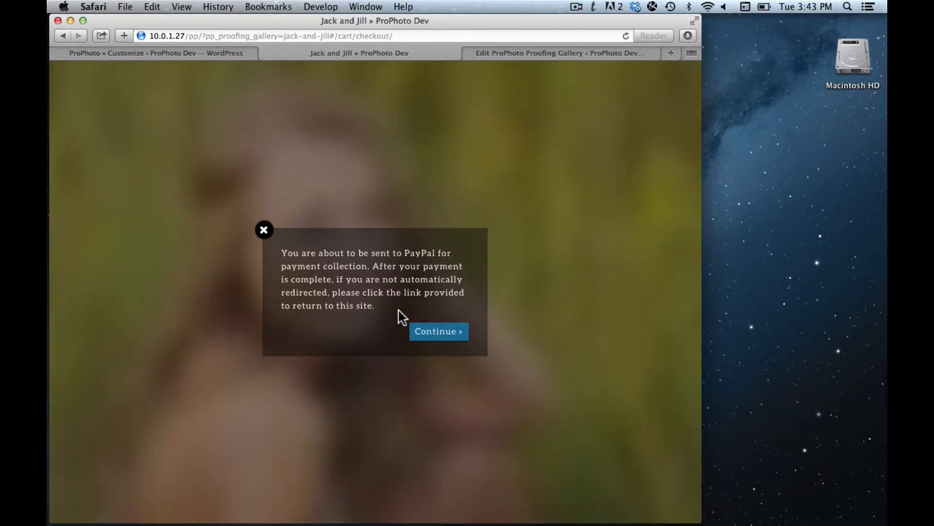
{"action": "left_click", "coordinate": [442, 334]}
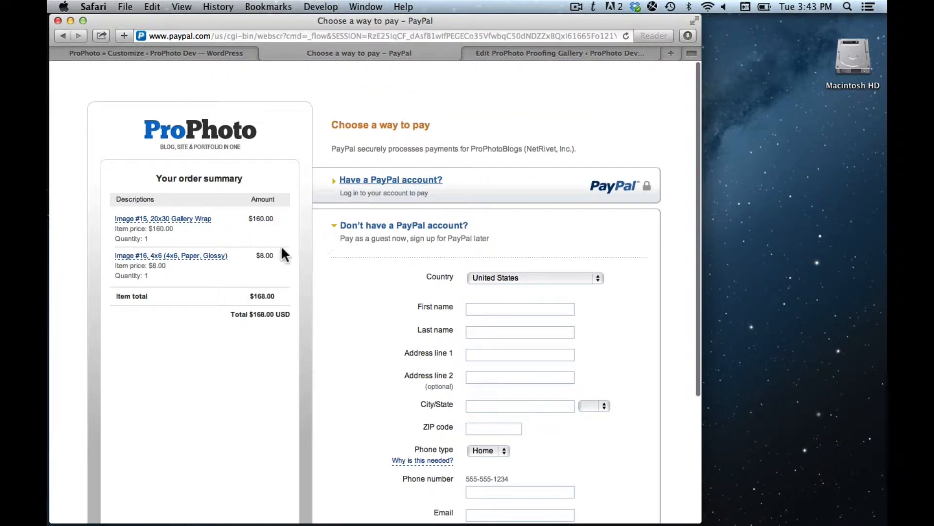
Step: Review the PayPal payment page: its order summary, account login option, guest payment form and page address
{"action": "scroll", "coordinate": [337, 288], "scroll_direction": "down", "scroll_amount": 10}
{"action": "scroll", "coordinate": [338, 288], "scroll_direction": "up", "scroll_amount": 10}
{"action": "scroll", "coordinate": [337, 288], "scroll_direction": "down", "scroll_amount": 1}
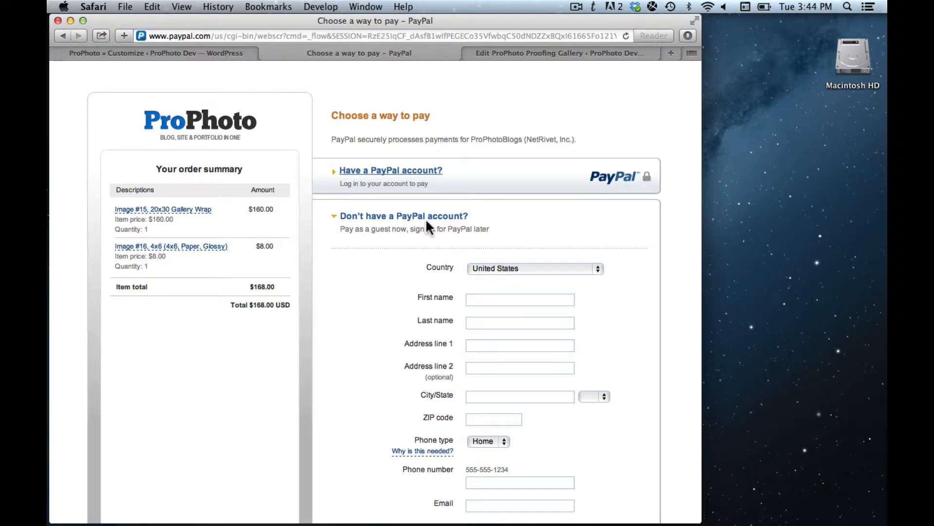
{"action": "scroll", "coordinate": [426, 218], "scroll_direction": "up", "scroll_amount": 1}
{"action": "scroll", "coordinate": [507, 188], "scroll_direction": "down", "scroll_amount": 5}
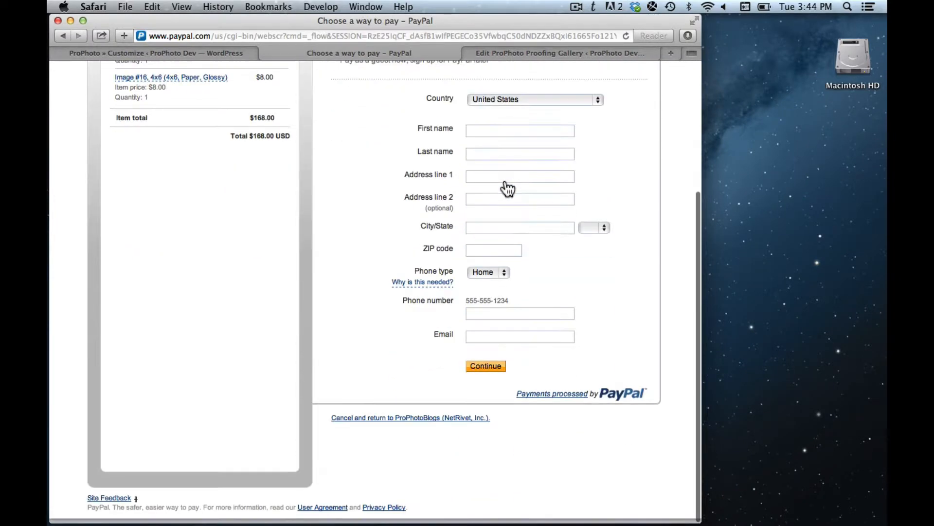
{"action": "scroll", "coordinate": [507, 188], "scroll_direction": "up", "scroll_amount": 5}
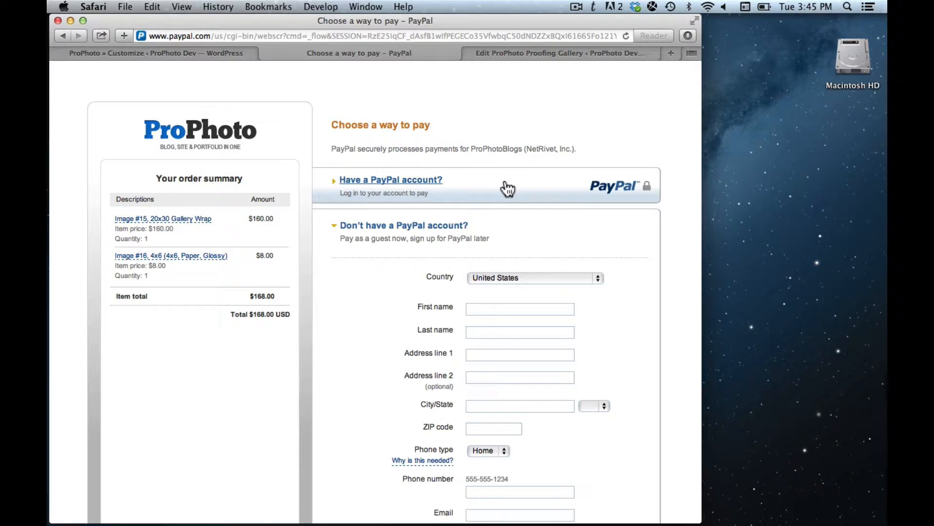
{"action": "scroll", "coordinate": [384, 309], "scroll_direction": "down", "scroll_amount": 5}
{"action": "scroll", "coordinate": [384, 309], "scroll_direction": "up", "scroll_amount": 5}
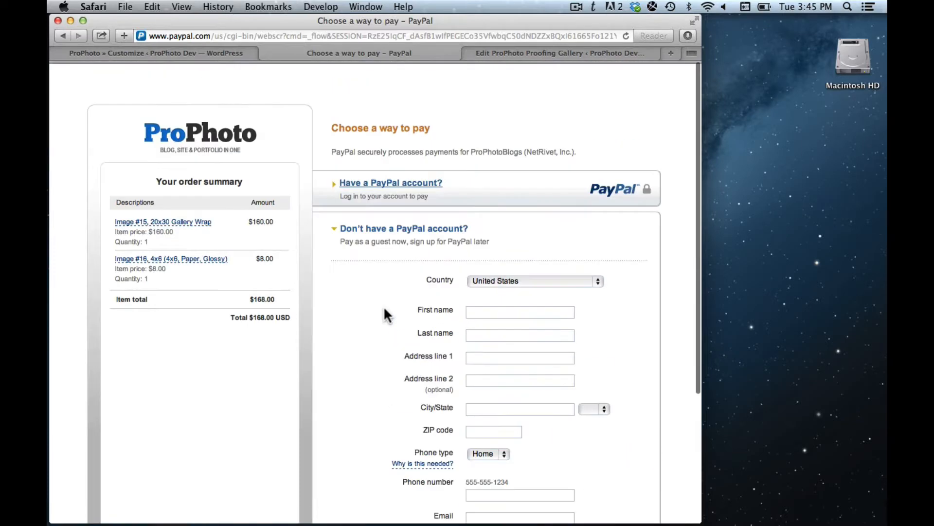
{"action": "left_click", "coordinate": [204, 37]}
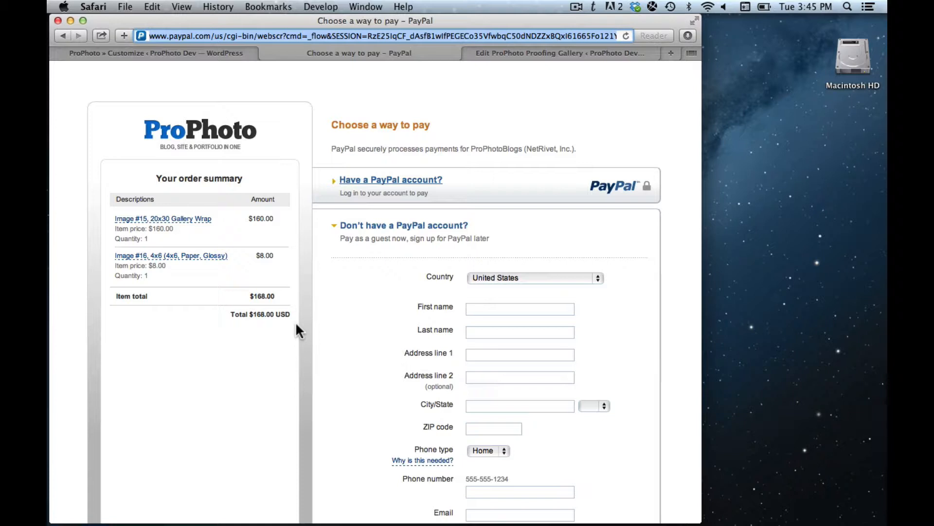
Step: Leave PayPal for the proofing order settings and switch the sandbox test account to custom, then back to the provided ProPhoto account
{"action": "left_click", "coordinate": [62, 35]}
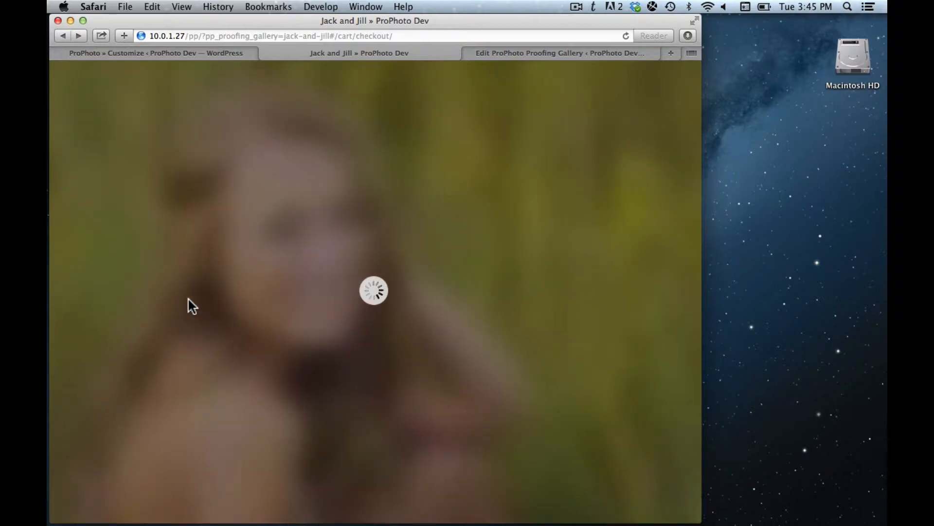
{"action": "left_click", "coordinate": [217, 51]}
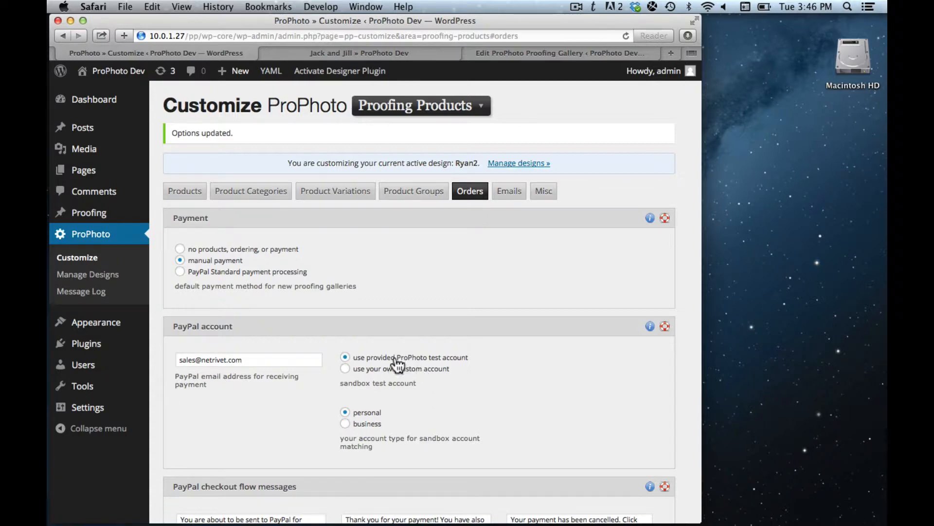
{"action": "left_click", "coordinate": [345, 369]}
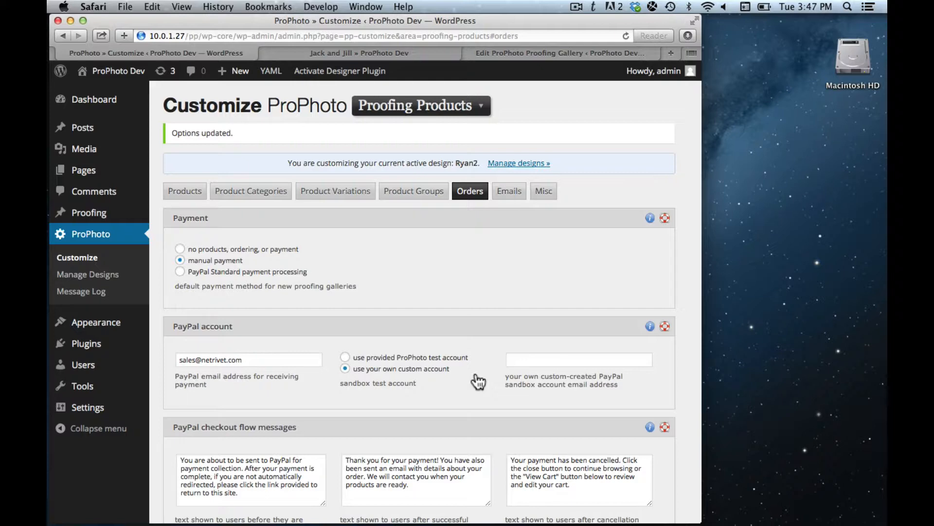
{"action": "left_click", "coordinate": [406, 359]}
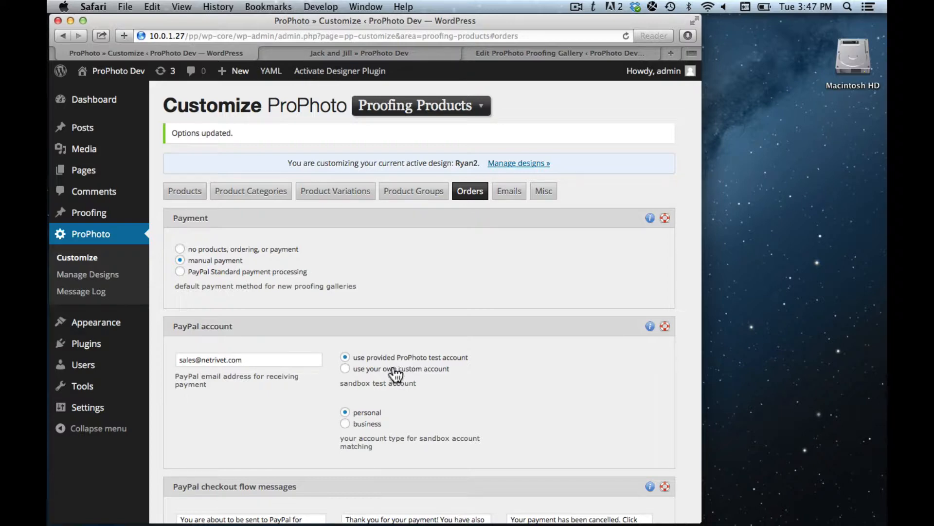
Step: Set the sandbox account type to business and enable auto return, payment data transfer (PDT) and PayPal account optional, comparing with personal
{"action": "left_click", "coordinate": [369, 425]}
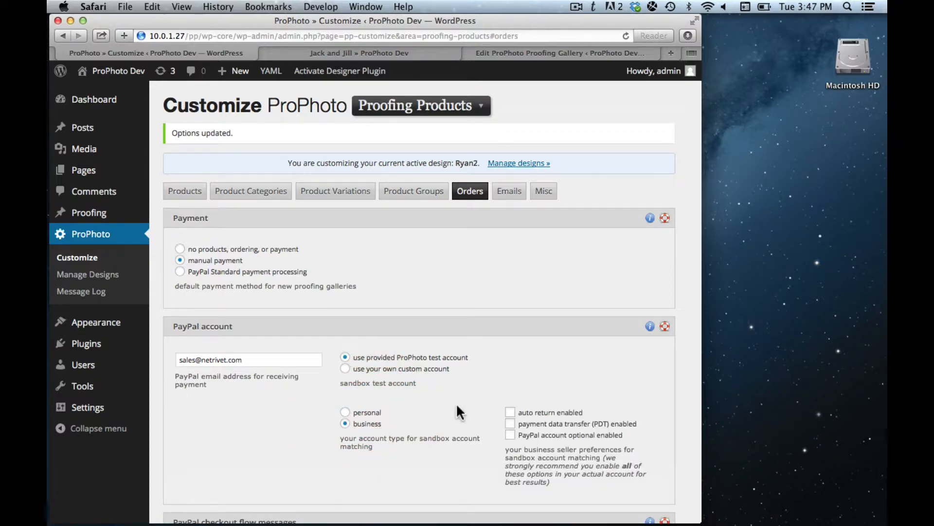
{"action": "scroll", "coordinate": [458, 409], "scroll_direction": "down", "scroll_amount": 2}
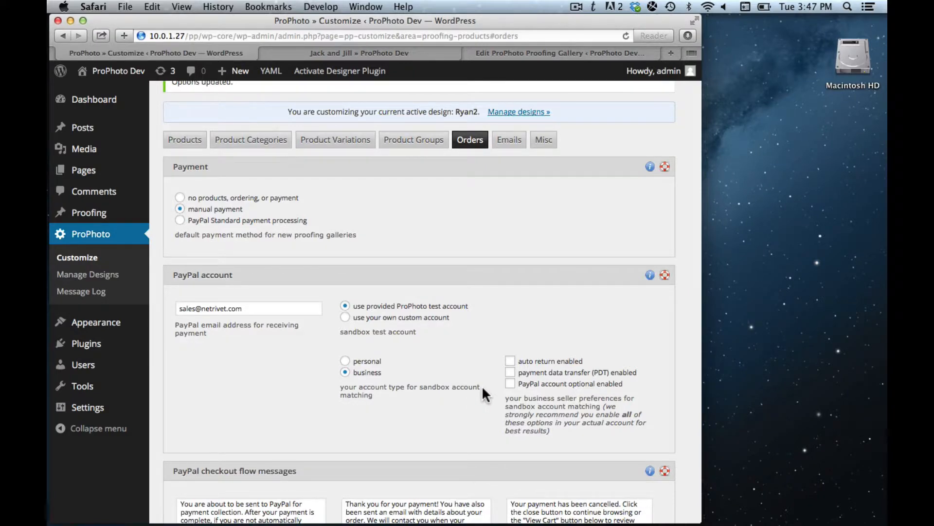
{"action": "left_click", "coordinate": [511, 361]}
{"action": "left_click", "coordinate": [511, 372]}
{"action": "left_click", "coordinate": [511, 384]}
{"action": "scroll", "coordinate": [443, 377], "scroll_direction": "down", "scroll_amount": 1}
{"action": "scroll", "coordinate": [444, 381], "scroll_direction": "up", "scroll_amount": 1}
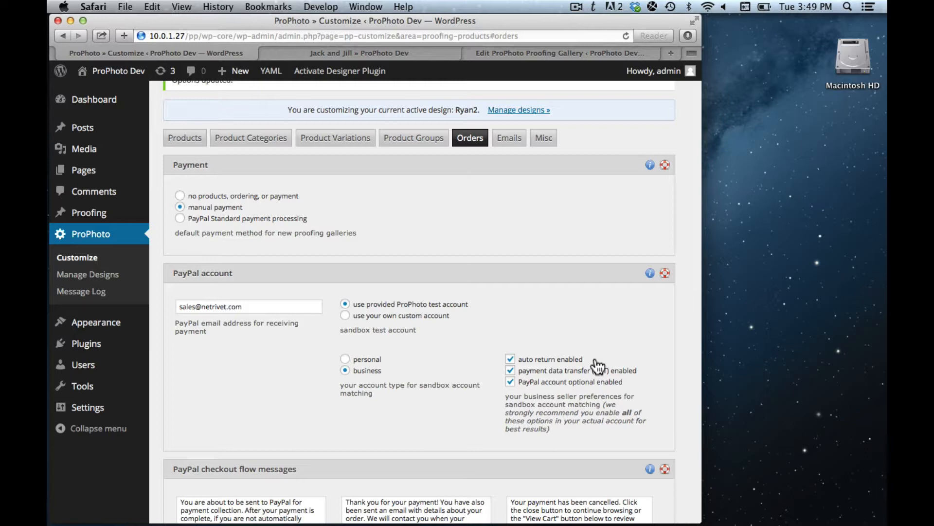
{"action": "left_click", "coordinate": [370, 361]}
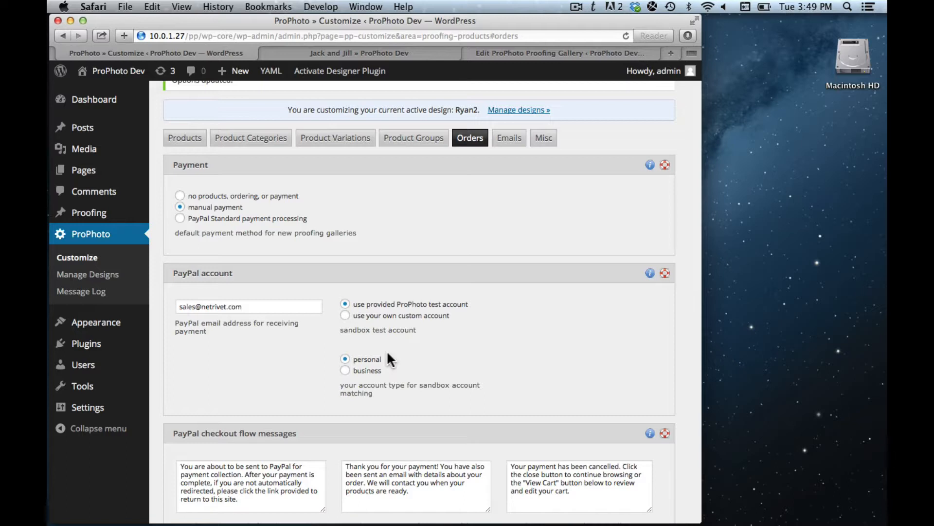
{"action": "left_click", "coordinate": [344, 370]}
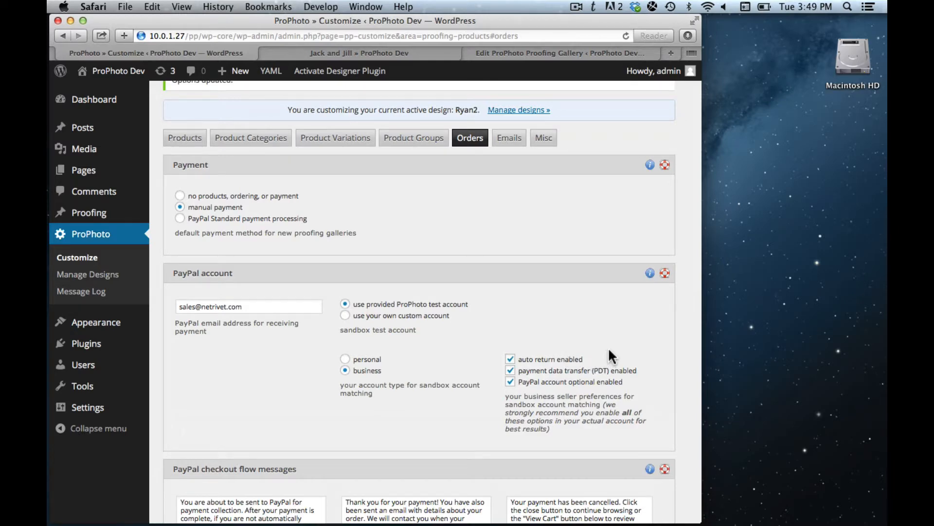
Step: Keep the sandbox account as business with auto return, payment data transfer (PDT) and PayPal account optional enabled, and save the order settings
{"action": "left_click_drag", "start_coordinate": [642, 374], "coordinate": [510, 370]}
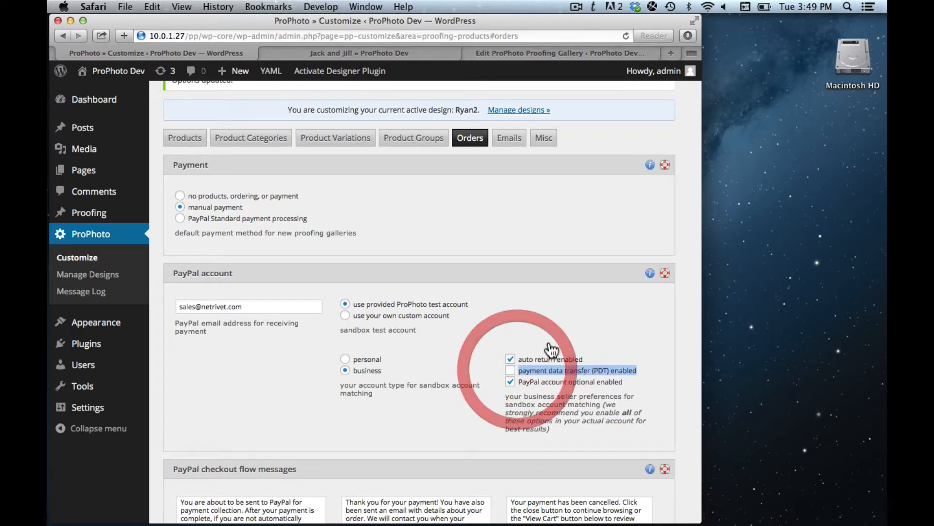
{"action": "left_click", "coordinate": [510, 371]}
{"action": "left_click", "coordinate": [511, 382]}
{"action": "left_click", "coordinate": [375, 370]}
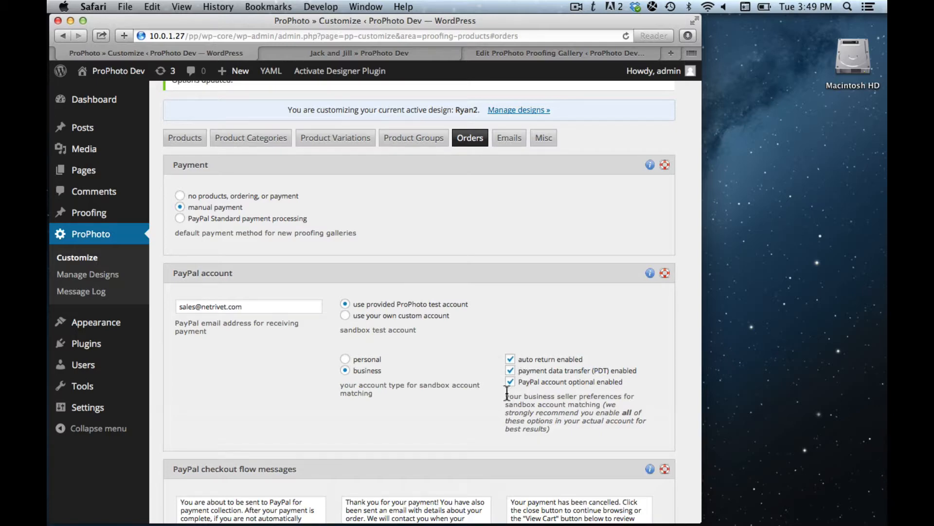
{"action": "scroll", "coordinate": [420, 377], "scroll_direction": "down", "scroll_amount": 5}
{"action": "scroll", "coordinate": [421, 373], "scroll_direction": "down", "scroll_amount": 6}
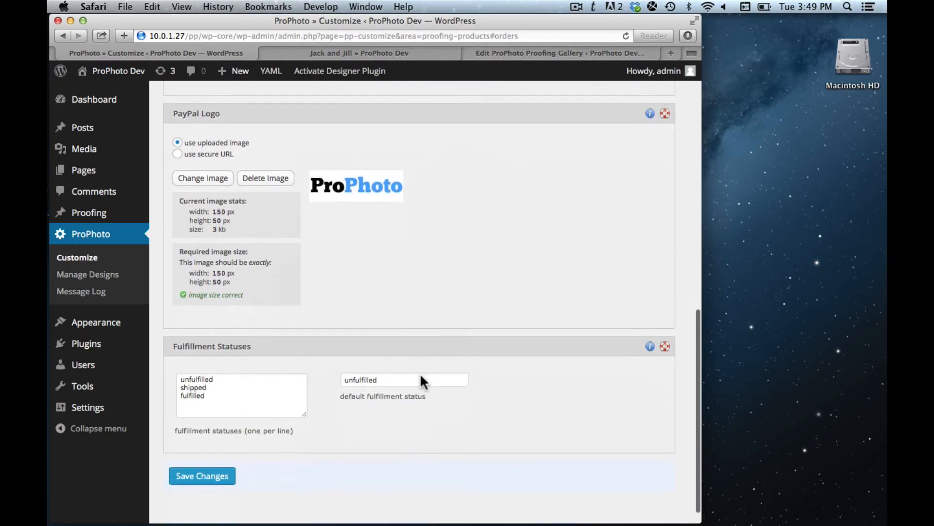
{"action": "left_click", "coordinate": [227, 463]}
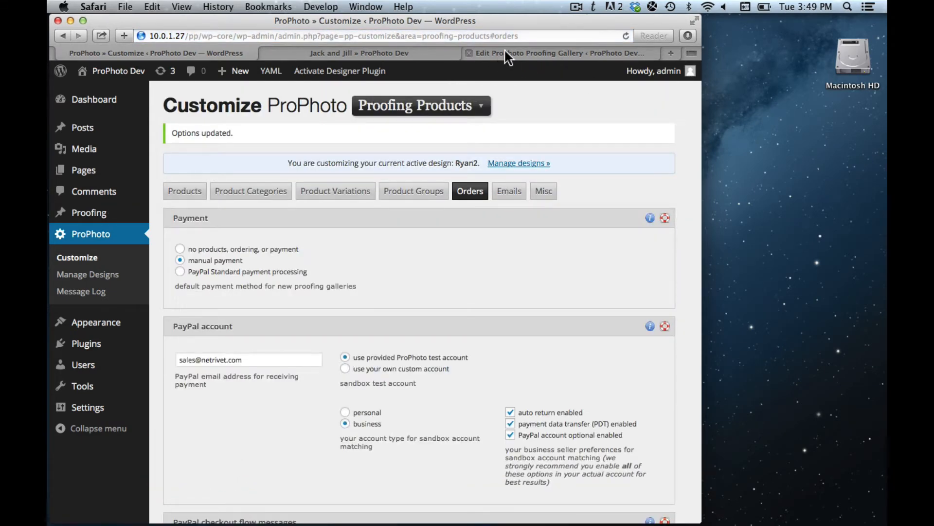
Step: Enable PayPal sandbox test-mode in the proofing gallery's payment options and update the gallery
{"action": "left_click", "coordinate": [498, 51]}
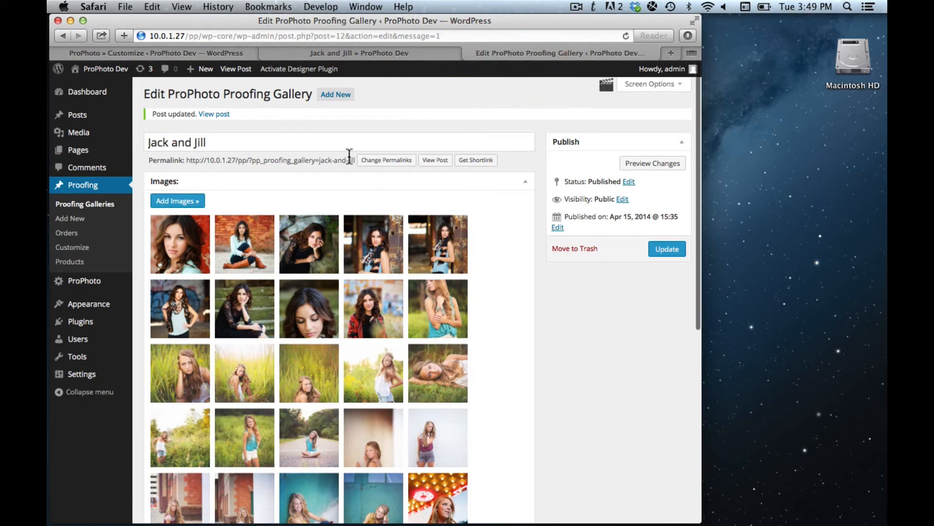
{"action": "scroll", "coordinate": [487, 238], "scroll_direction": "down", "scroll_amount": 10}
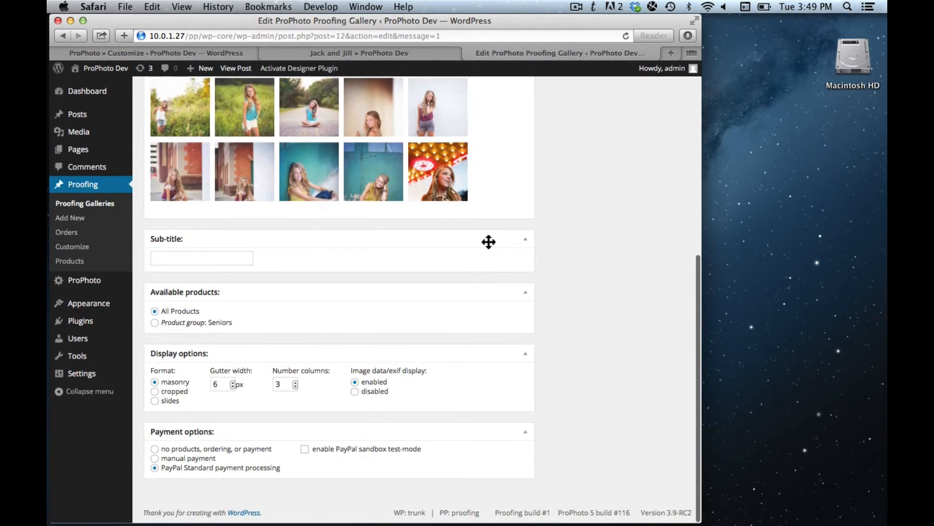
{"action": "left_click", "coordinate": [306, 449]}
{"action": "scroll", "coordinate": [530, 508], "scroll_direction": "up", "scroll_amount": 5}
{"action": "scroll", "coordinate": [529, 509], "scroll_direction": "up", "scroll_amount": 10}
{"action": "left_click", "coordinate": [670, 250]}
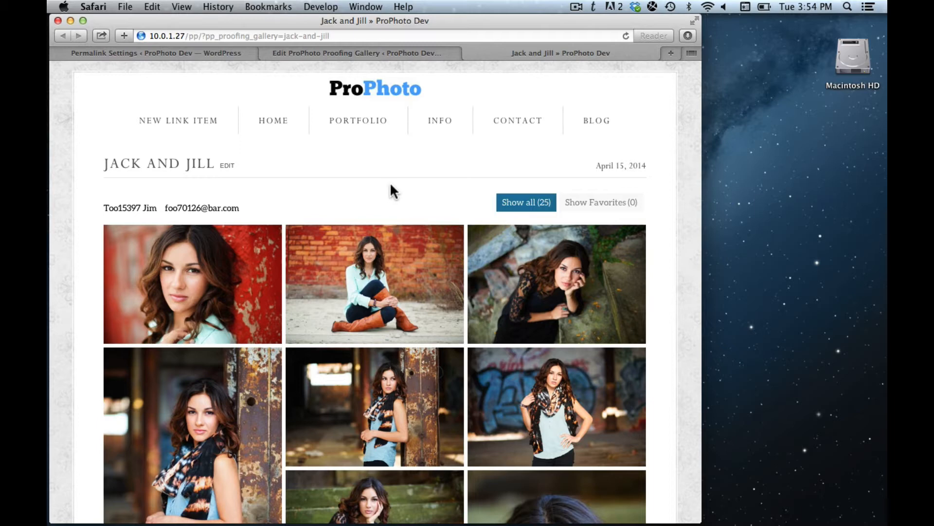
Step: Add a 5x7 print of the seated brick-wall photo to the cart and submit the order with the prefilled shipping address
{"action": "mouse_move", "coordinate": [407, 328]}
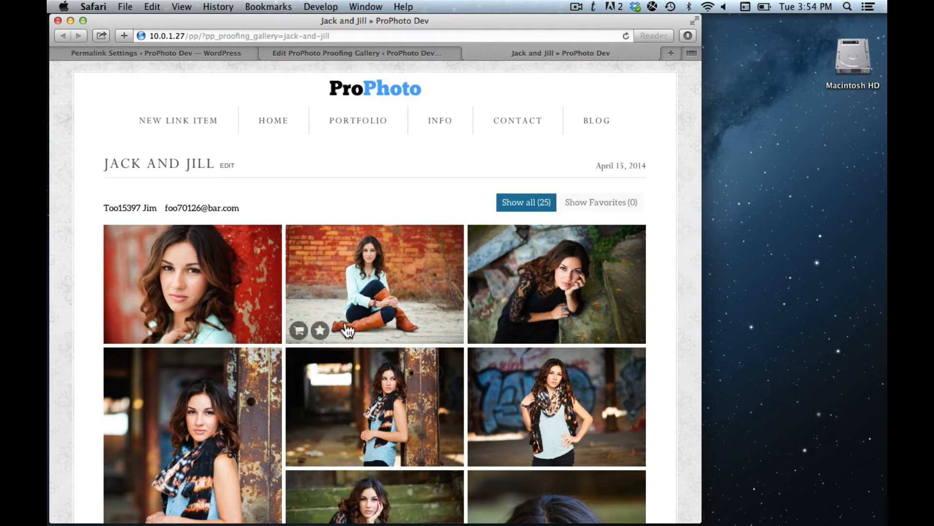
{"action": "left_click", "coordinate": [300, 331]}
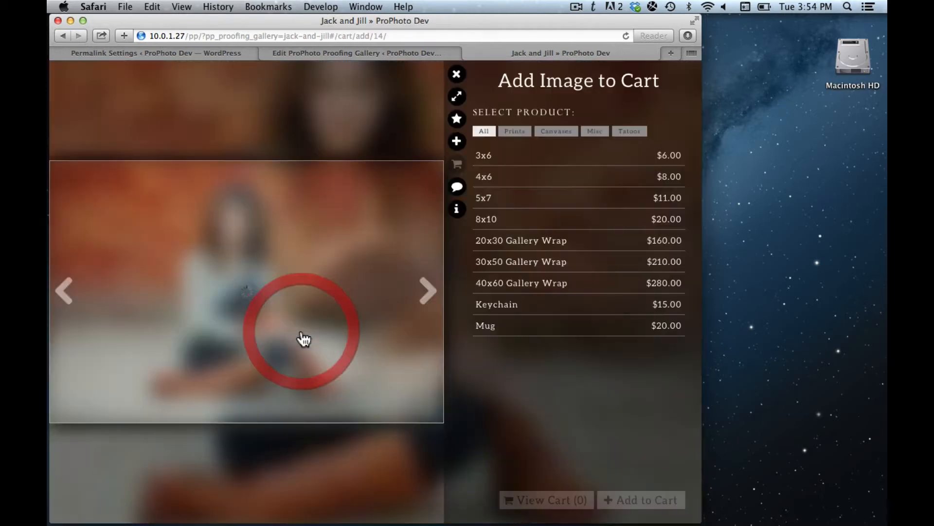
{"action": "left_click", "coordinate": [571, 205]}
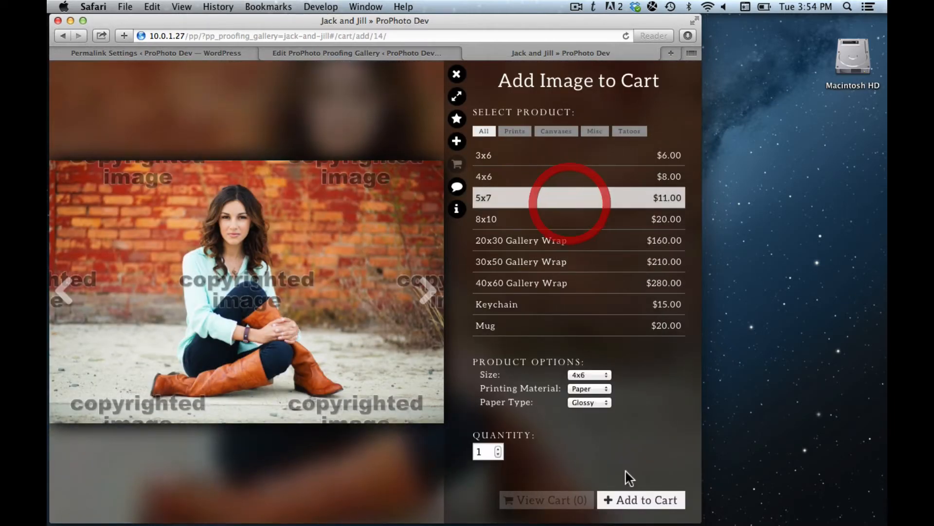
{"action": "left_click", "coordinate": [640, 496]}
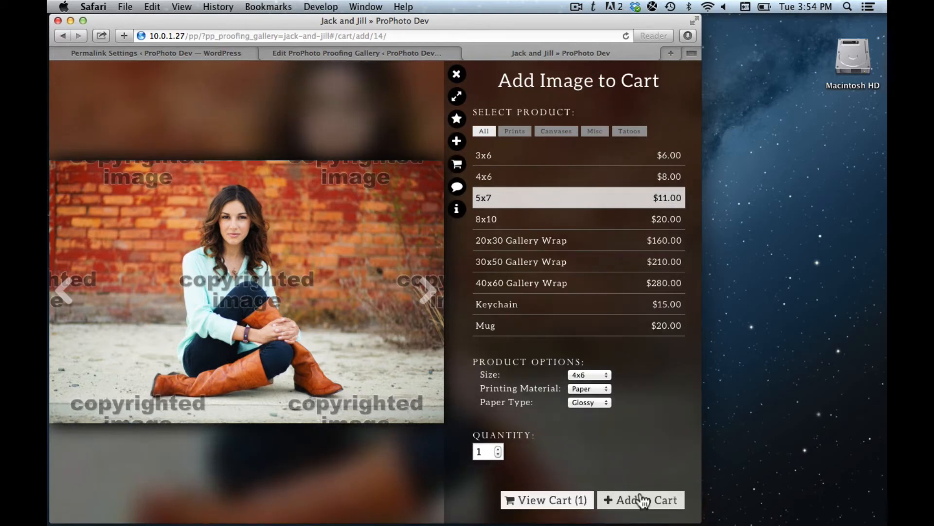
{"action": "left_click", "coordinate": [574, 499]}
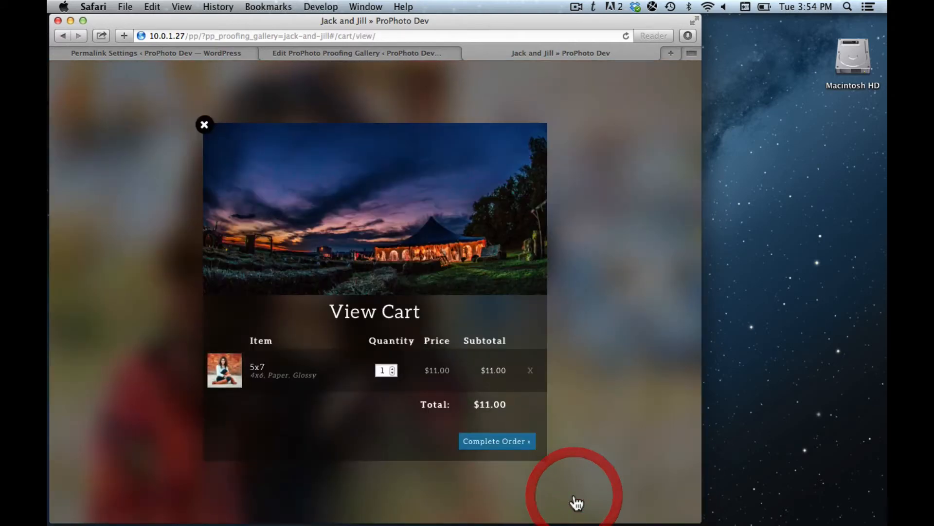
{"action": "left_click", "coordinate": [495, 445]}
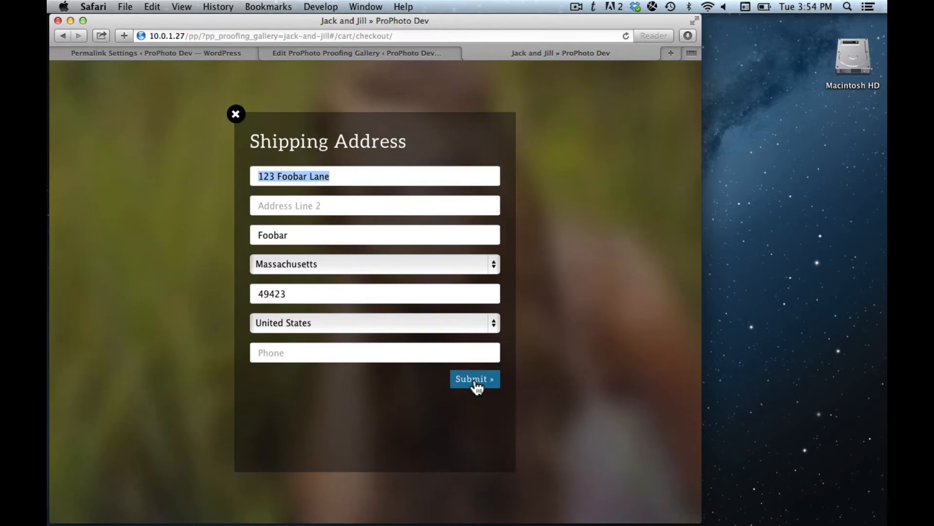
{"action": "left_click", "coordinate": [476, 385]}
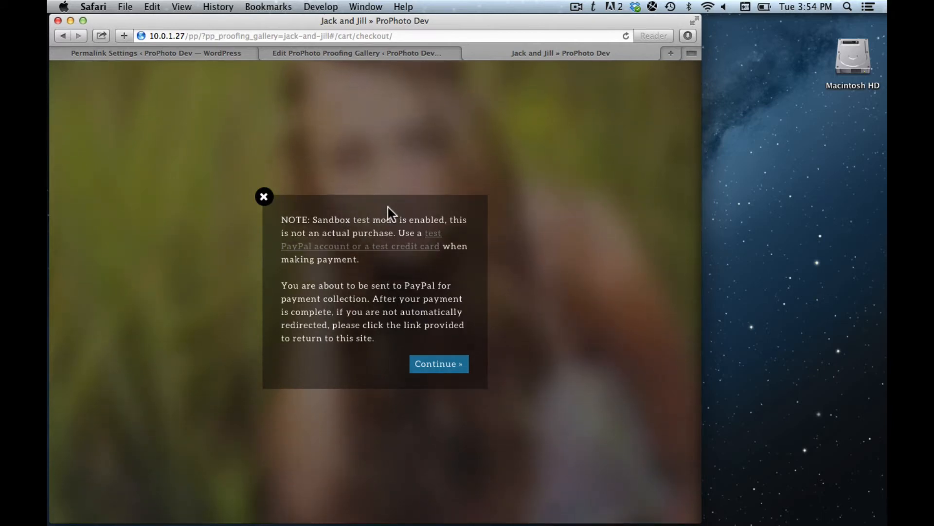
Step: Open the sandbox test payment data from the checkout note, examine the test PayPal login and credit card details, and close it
{"action": "left_click", "coordinate": [398, 247]}
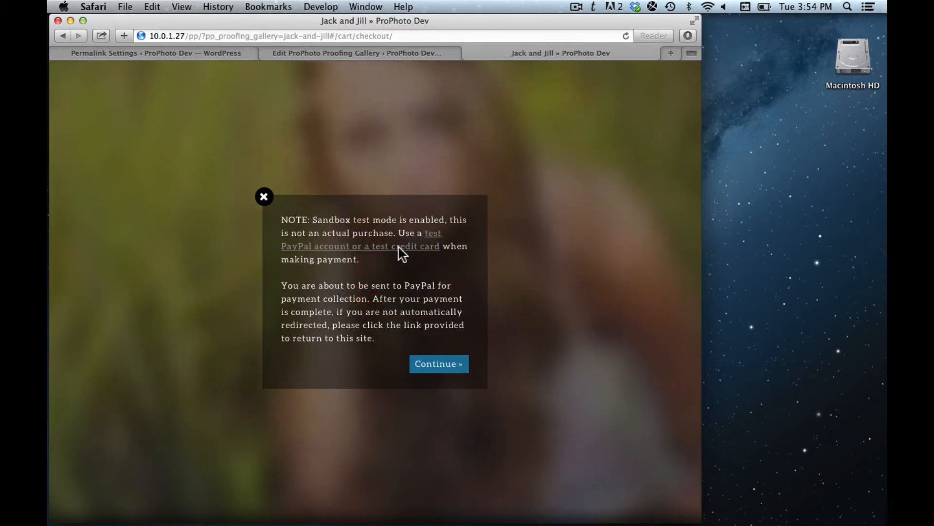
{"action": "left_click_drag", "start_coordinate": [363, 117], "coordinate": [423, 91]}
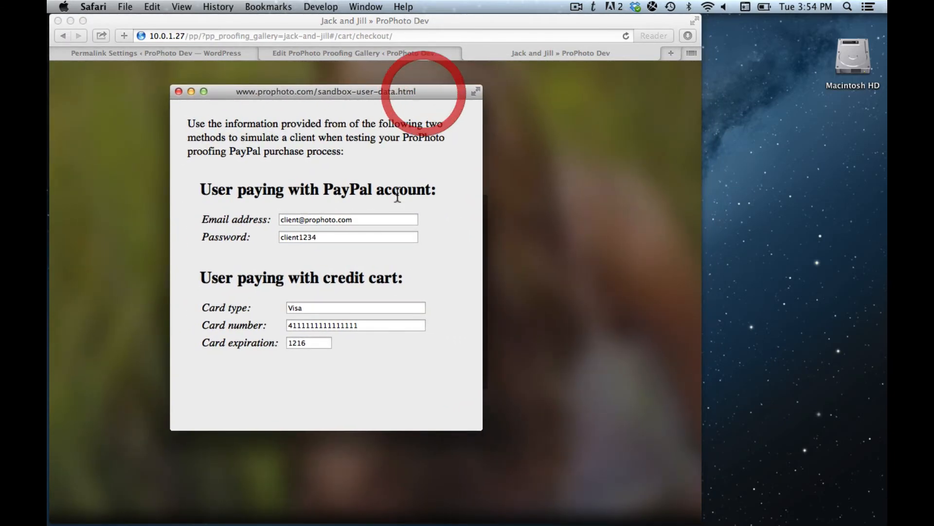
{"action": "triple_click", "coordinate": [359, 220]}
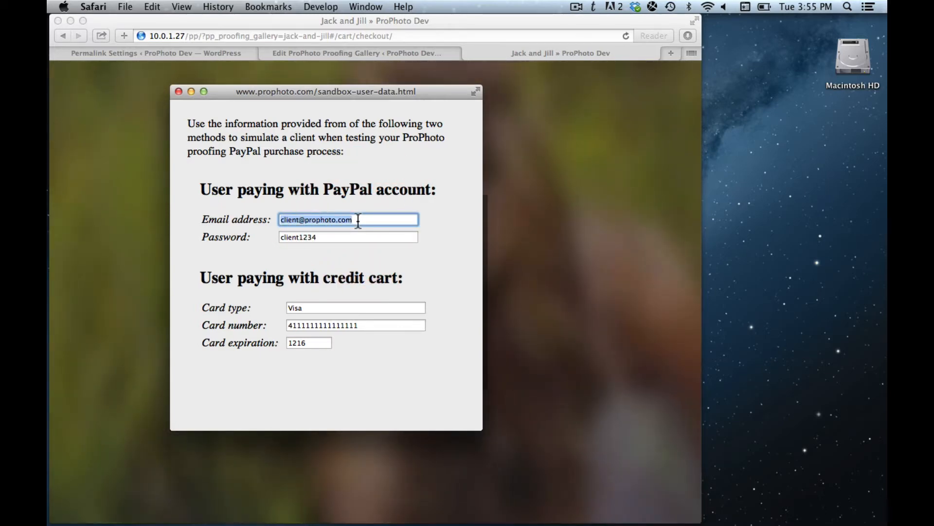
{"action": "double_click", "coordinate": [360, 220]}
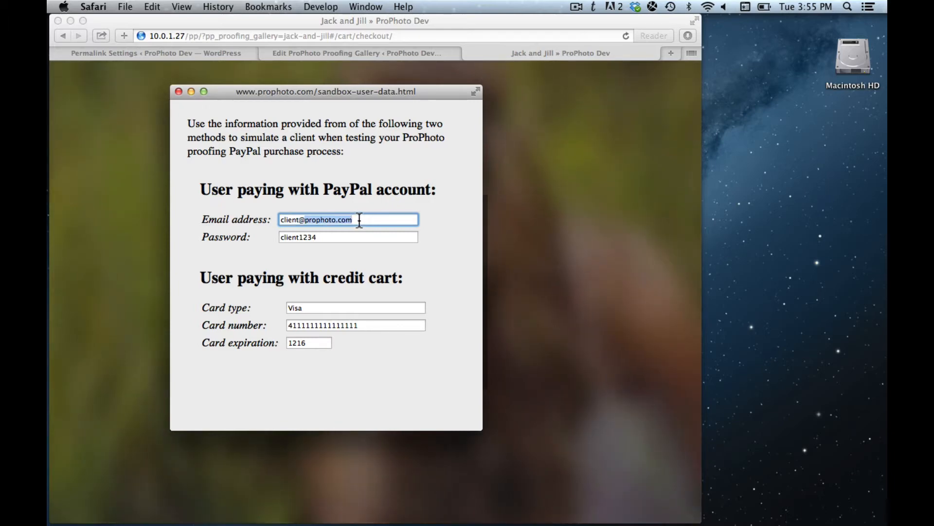
{"action": "double_click", "coordinate": [351, 238]}
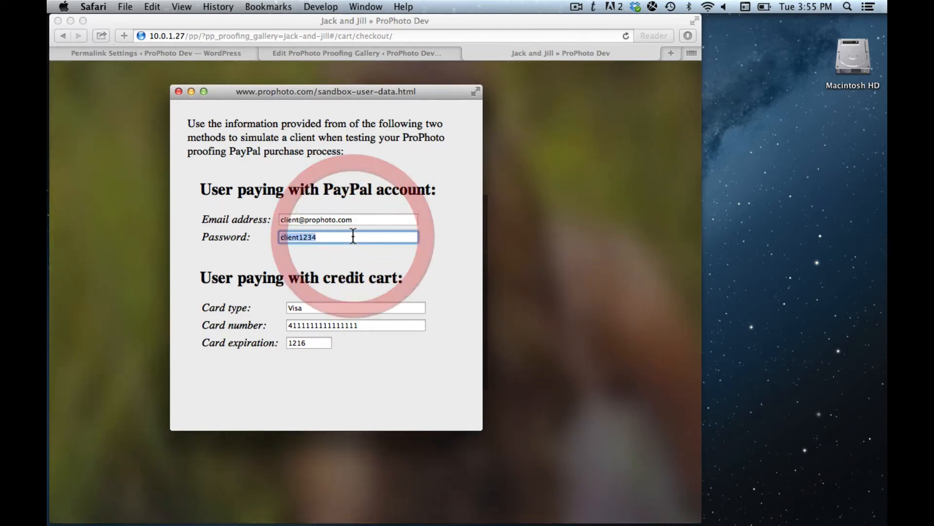
{"action": "double_click", "coordinate": [363, 306]}
{"action": "double_click", "coordinate": [363, 325]}
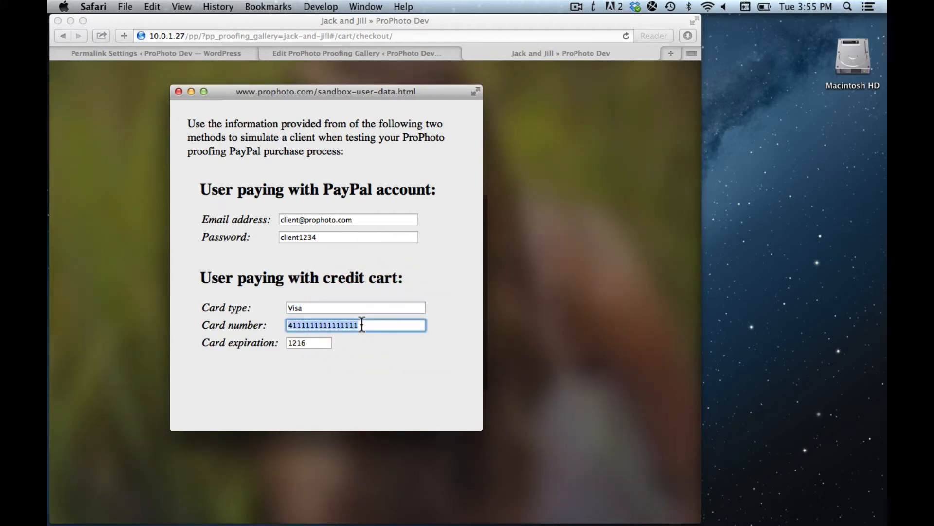
{"action": "left_click", "coordinate": [178, 91]}
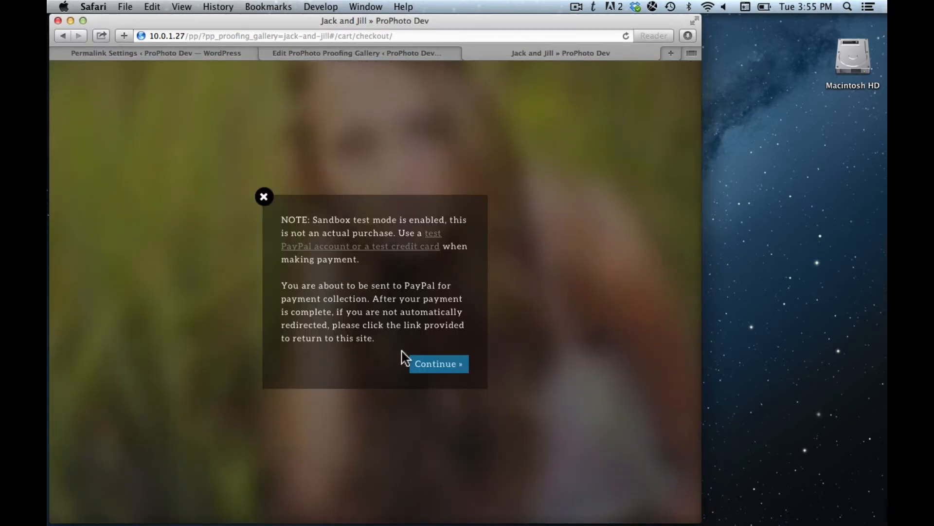
Step: Continue to the PayPal sandbox payment page and examine its web address, payment choices and card payment form
{"action": "left_click", "coordinate": [430, 371]}
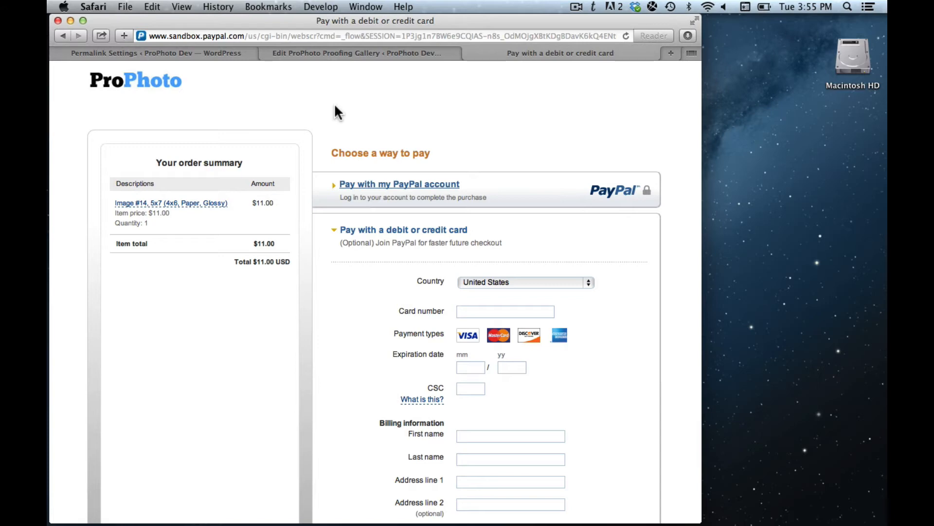
{"action": "left_click", "coordinate": [187, 36]}
{"action": "double_click", "coordinate": [187, 36]}
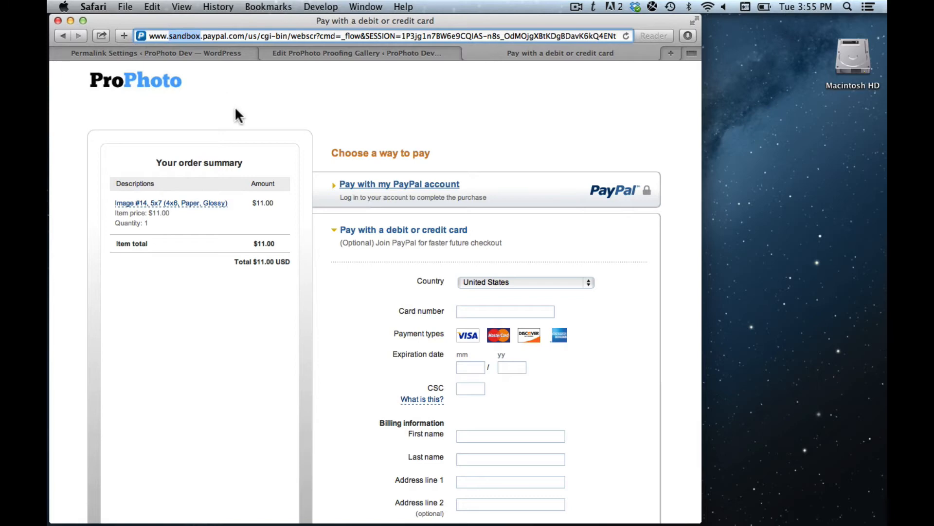
{"action": "left_click", "coordinate": [235, 110]}
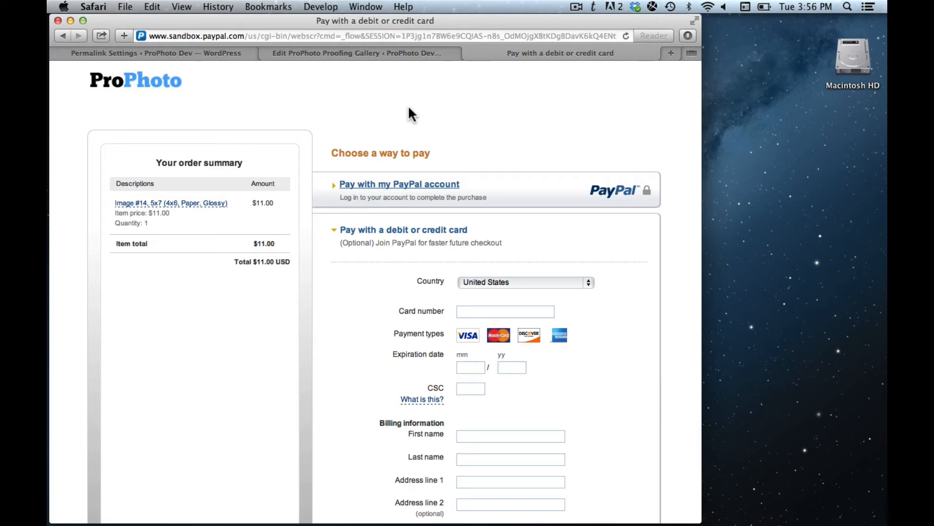
{"action": "scroll", "coordinate": [399, 110], "scroll_direction": "down", "scroll_amount": 5}
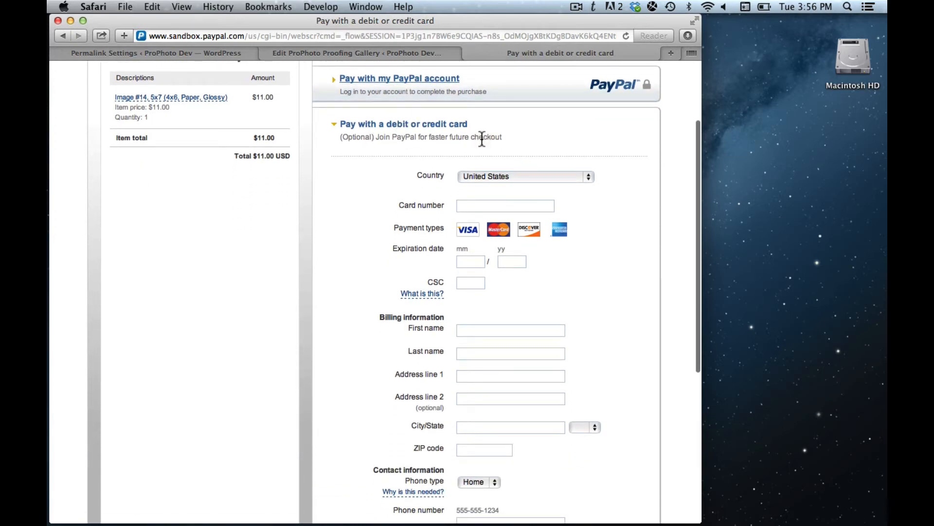
{"action": "scroll", "coordinate": [401, 185], "scroll_direction": "down", "scroll_amount": 2}
{"action": "scroll", "coordinate": [401, 185], "scroll_direction": "up", "scroll_amount": 4}
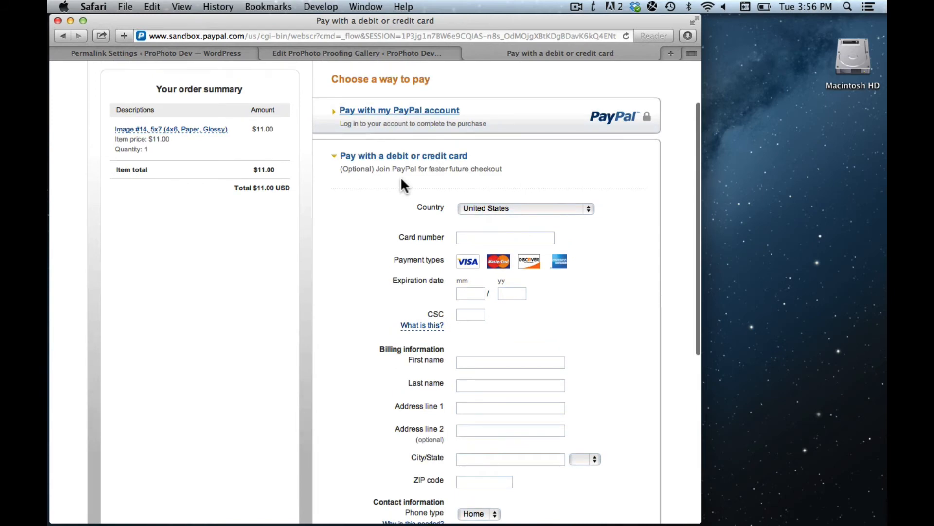
{"action": "scroll", "coordinate": [401, 177], "scroll_direction": "down", "scroll_amount": 1}
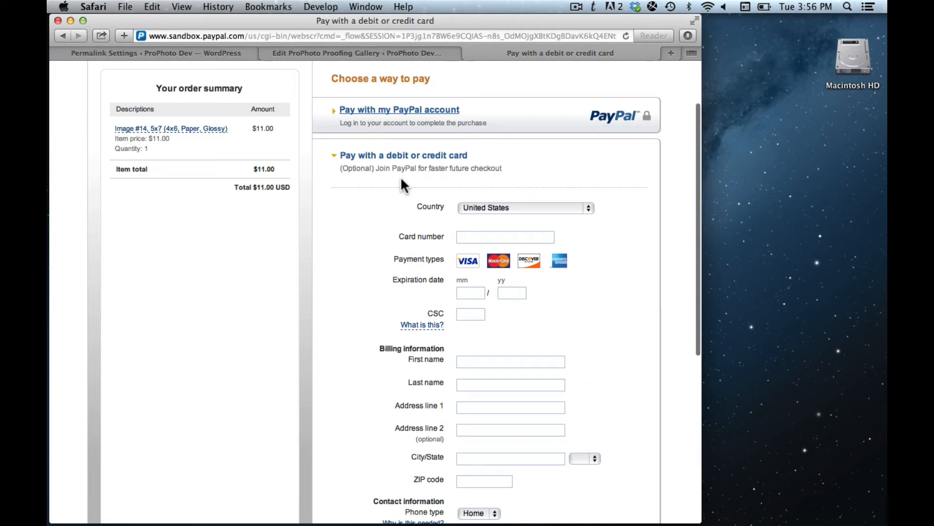
{"action": "scroll", "coordinate": [401, 176], "scroll_direction": "up", "scroll_amount": 3}
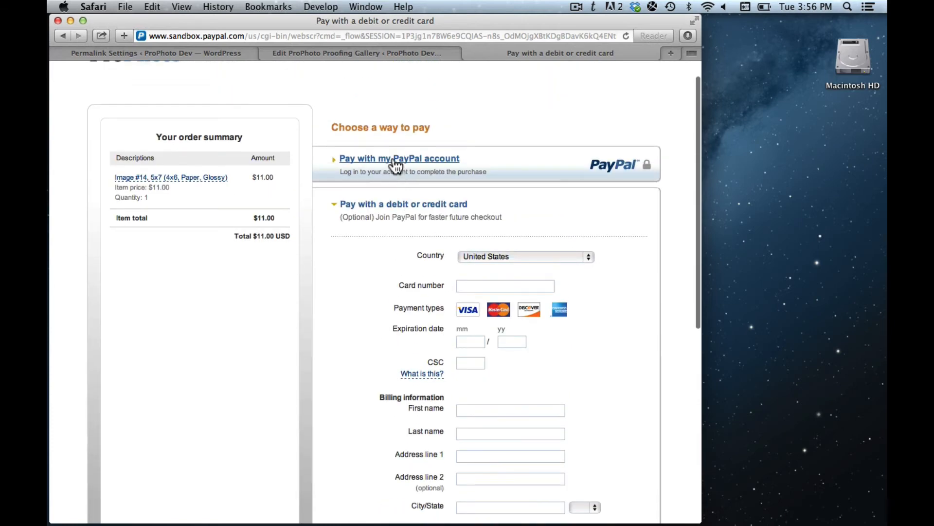
Step: Pay for the order with the test PayPal account, entering the account password and declining to save it in the browser
{"action": "left_click", "coordinate": [395, 163]}
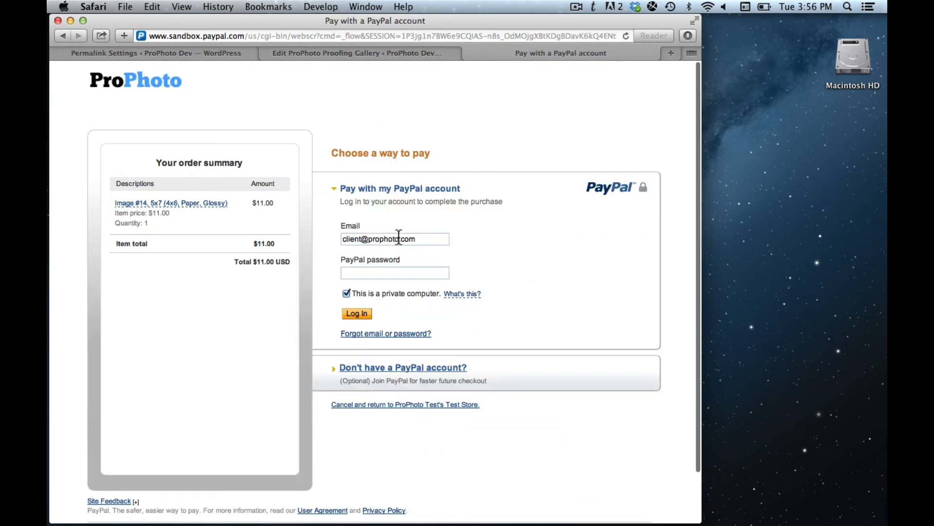
{"action": "left_click", "coordinate": [386, 273]}
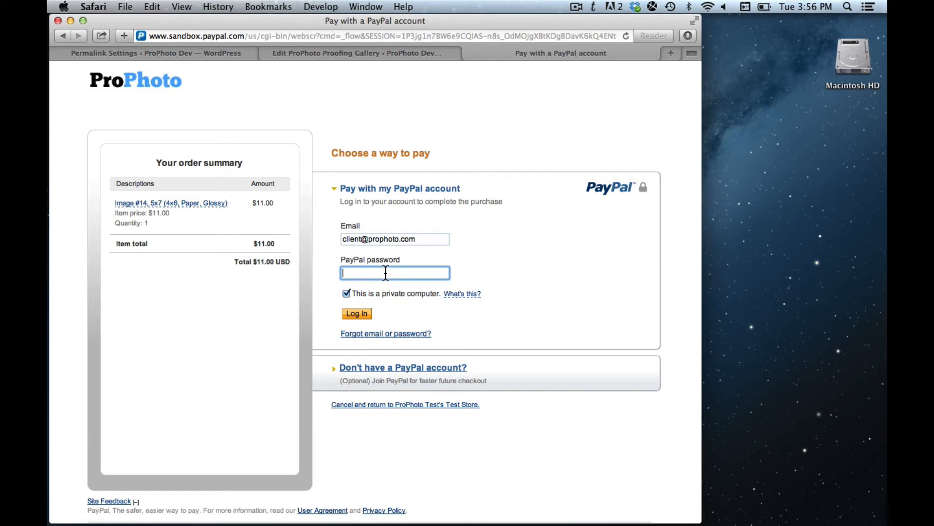
{"action": "type", "text": "**********"}
{"action": "left_click", "coordinate": [360, 314]}
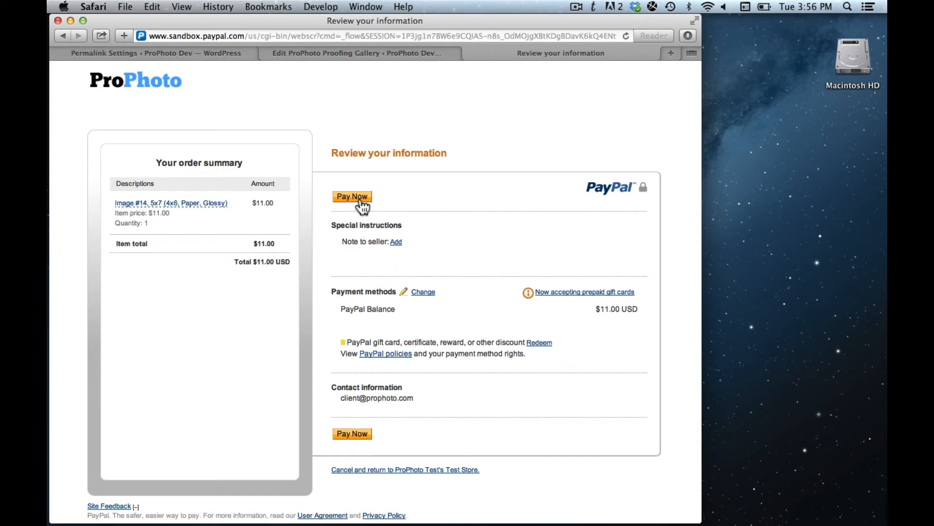
{"action": "left_click", "coordinate": [360, 197]}
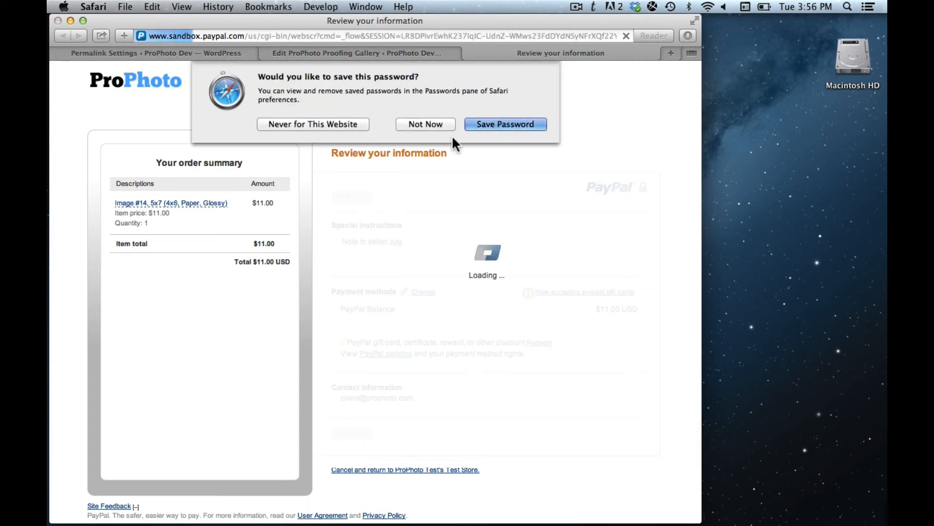
{"action": "left_click", "coordinate": [440, 123]}
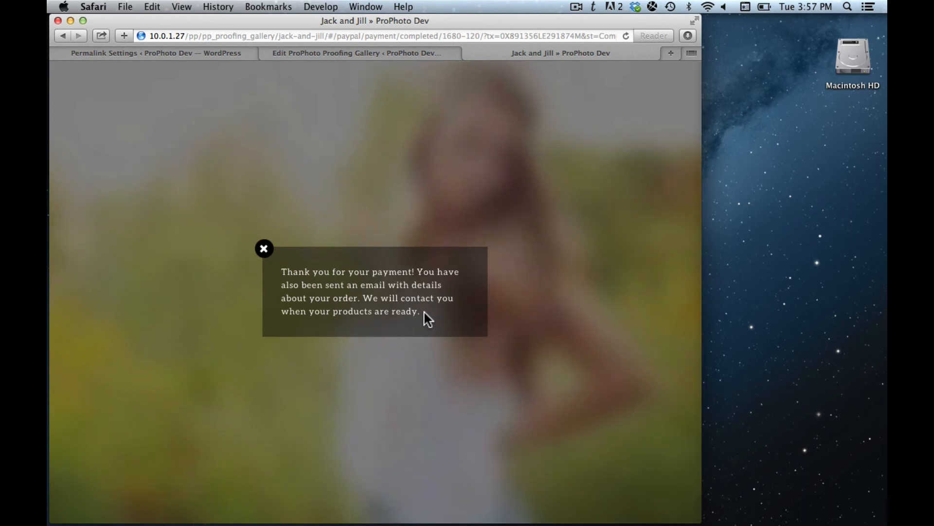
Step: Open the proofing Orders page from the gallery's edit page in a separate browser tab and enlarge its text
{"action": "left_click", "coordinate": [423, 312]}
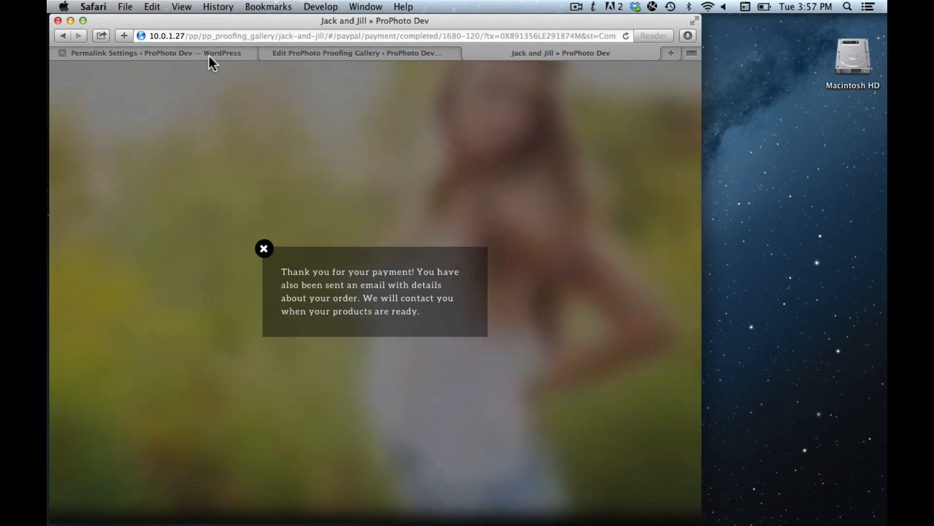
{"action": "left_click", "coordinate": [322, 51]}
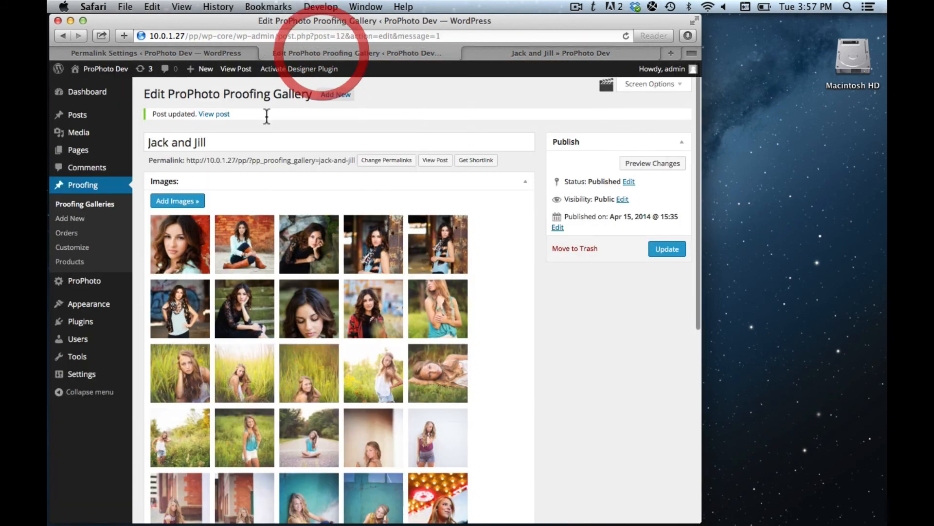
{"action": "left_click", "coordinate": [77, 233], "text": "super"}
{"action": "left_click", "coordinate": [562, 53]}
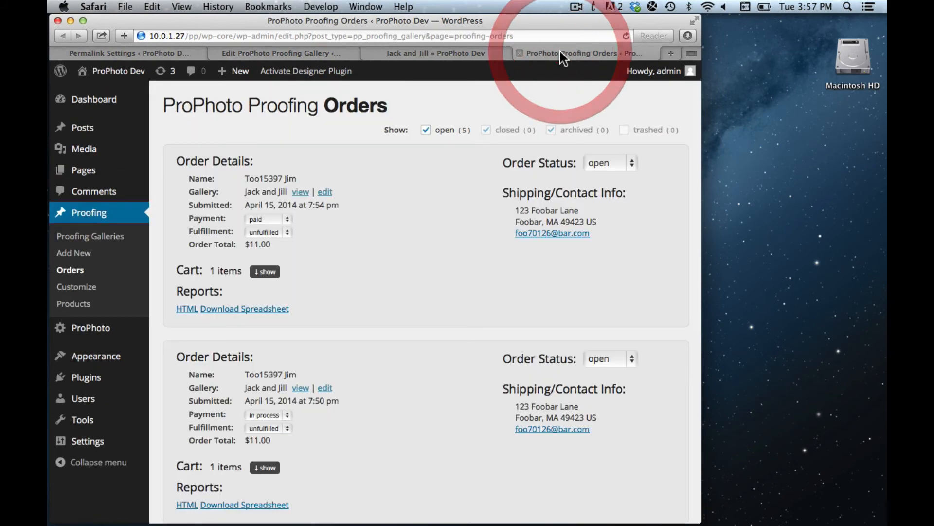
{"action": "key", "text": "super+equal"}
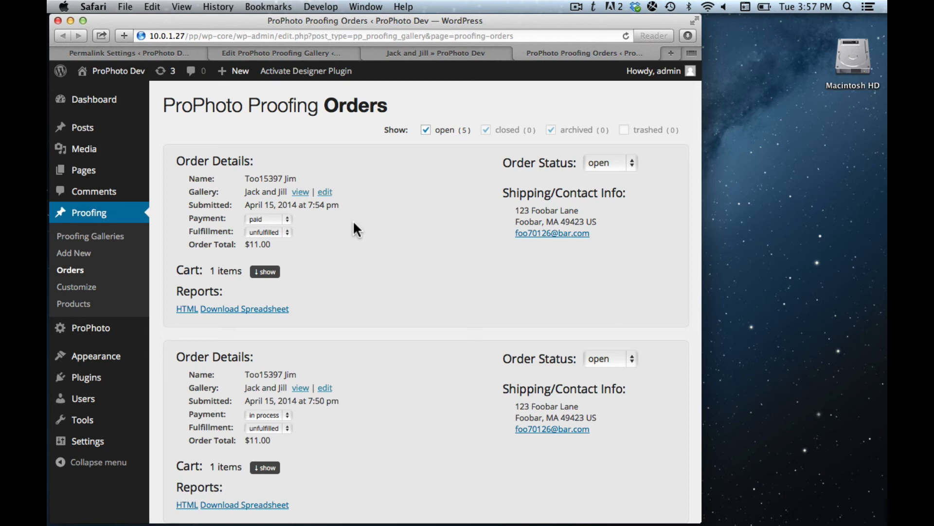
Step: Examine the payment status choices of the newest Jack and Jill order, keeping it set to paid
{"action": "left_click", "coordinate": [276, 219]}
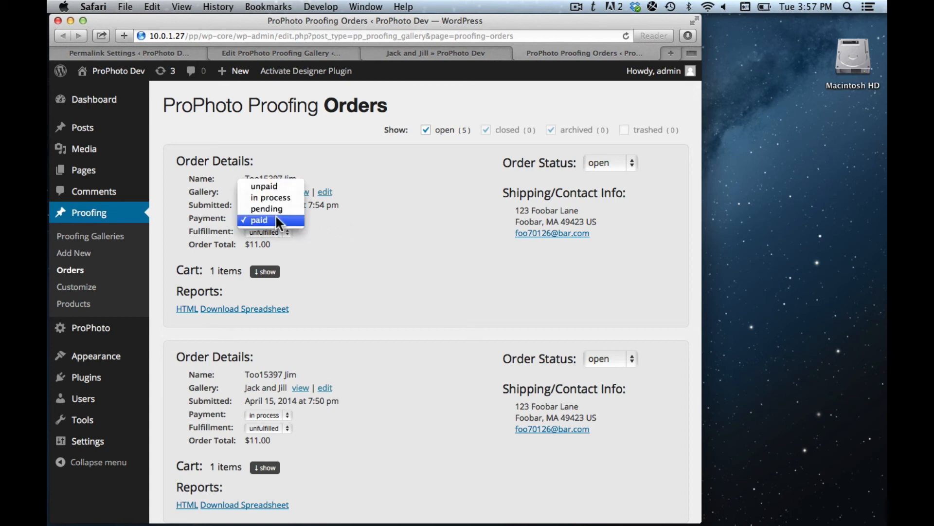
{"action": "left_click", "coordinate": [276, 219]}
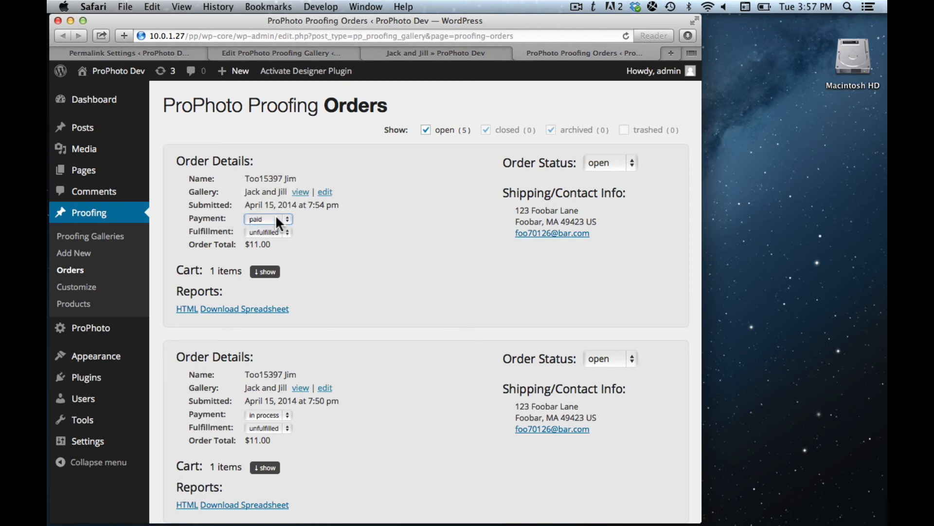
{"action": "left_click", "coordinate": [341, 220]}
Step: Disable PayPal sandbox test-mode in the Jack and Jill gallery's payment options and update the gallery
{"action": "left_click", "coordinate": [428, 53]}
{"action": "left_click", "coordinate": [307, 52]}
{"action": "scroll", "coordinate": [382, 204], "scroll_direction": "down", "scroll_amount": 10}
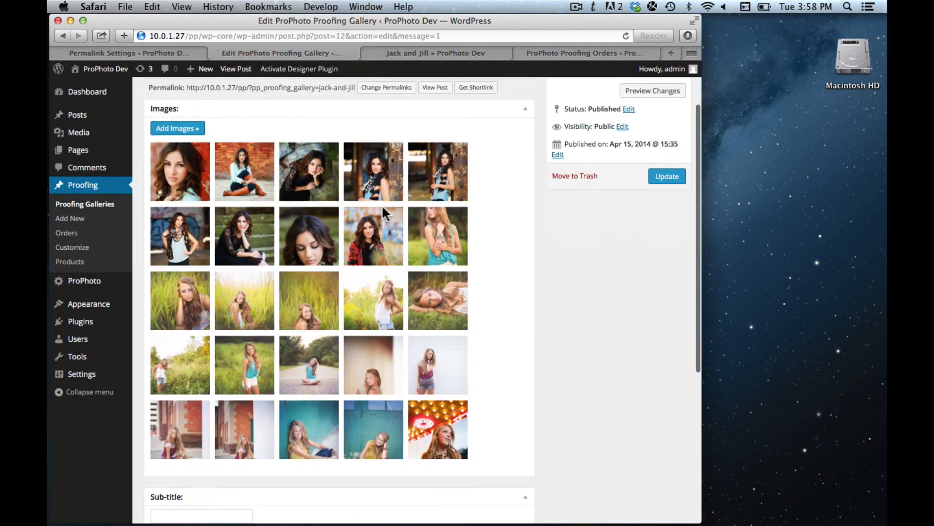
{"action": "left_click", "coordinate": [306, 449]}
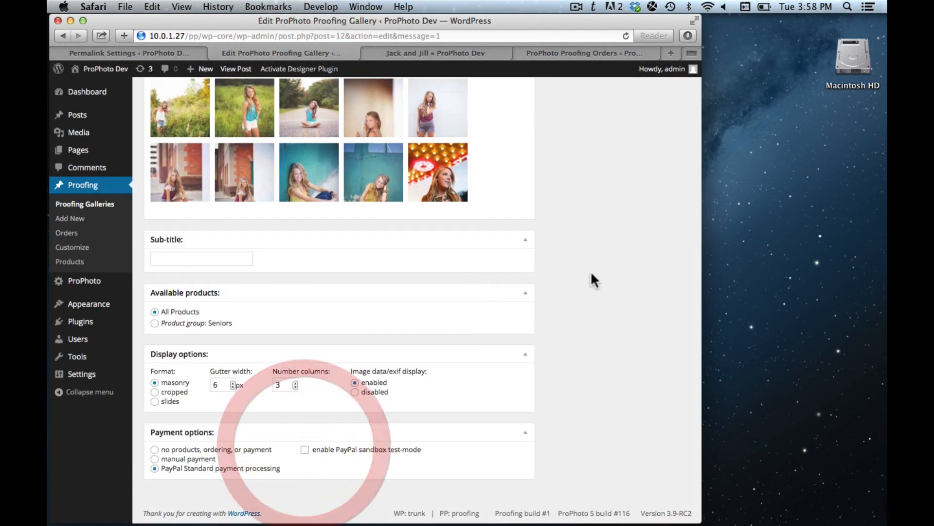
{"action": "scroll", "coordinate": [624, 291], "scroll_direction": "up", "scroll_amount": 10}
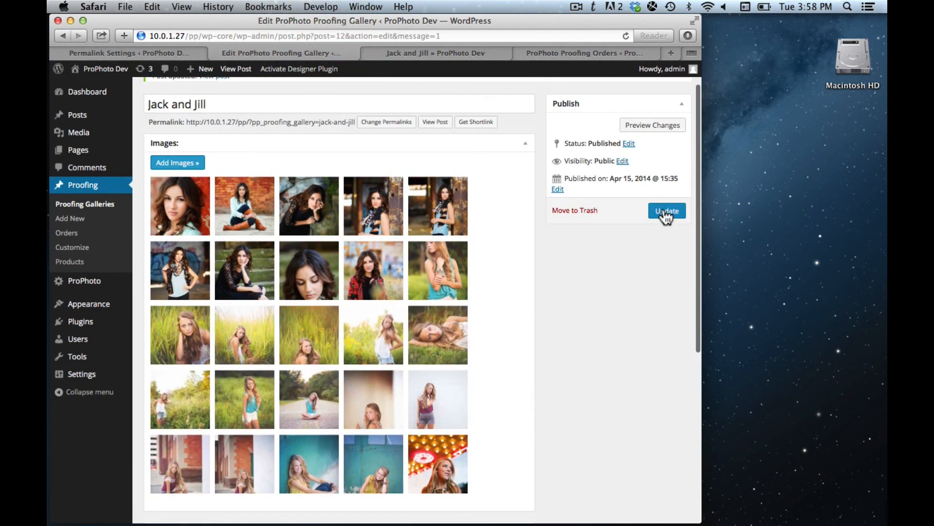
{"action": "left_click", "coordinate": [666, 211]}
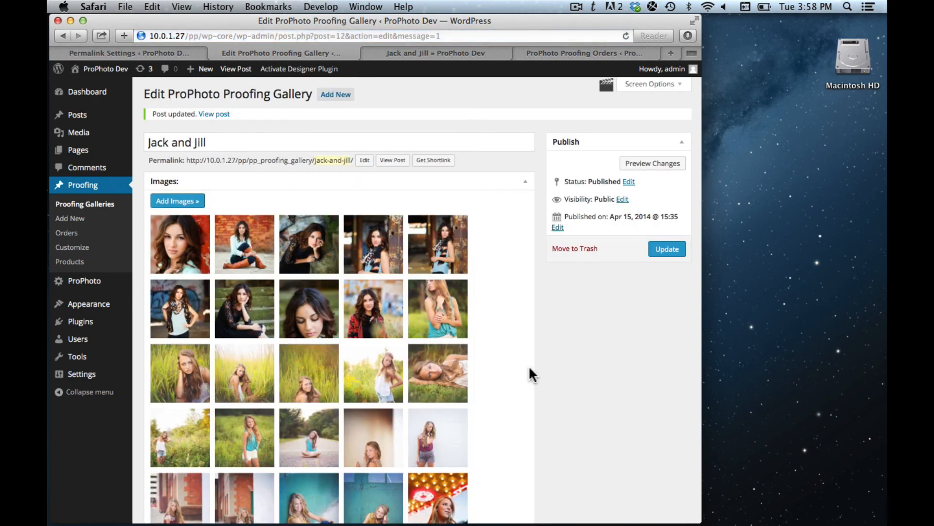
{"action": "scroll", "coordinate": [533, 375], "scroll_direction": "up", "scroll_amount": 3}
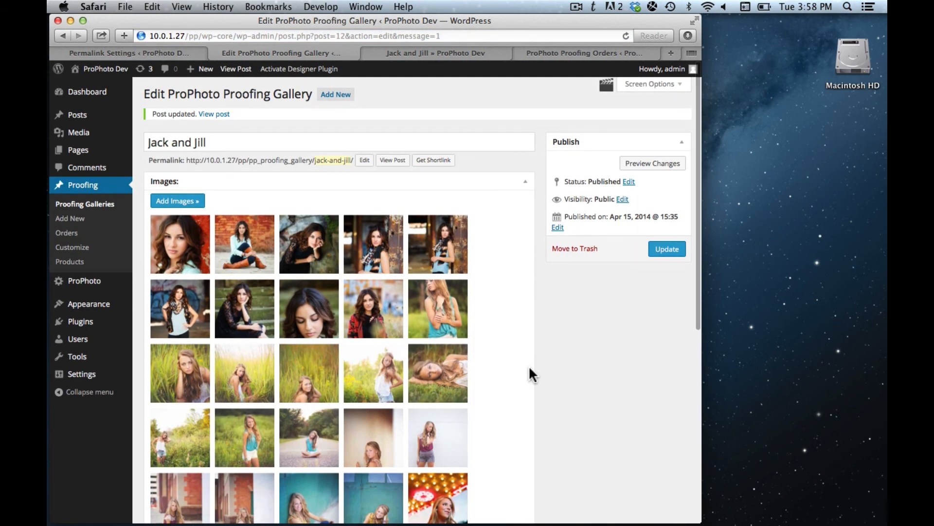